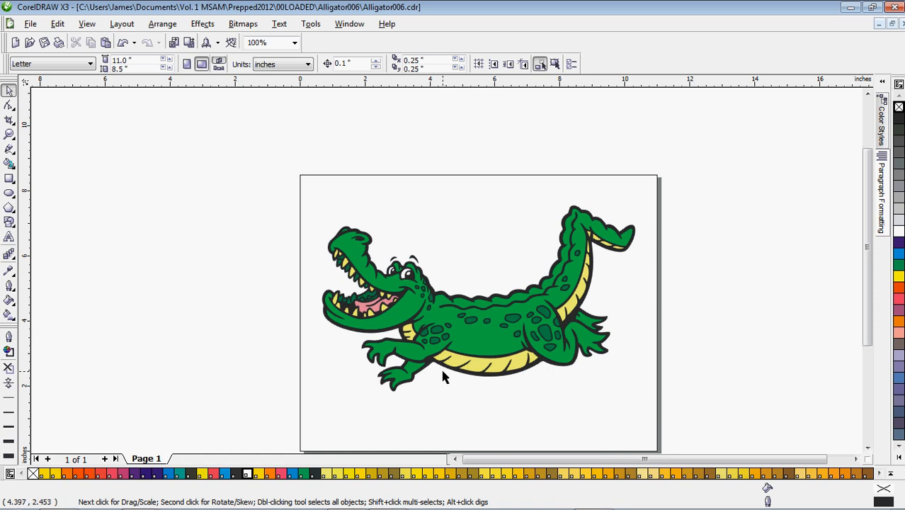
{"action": "scroll", "coordinate": [499, 339], "scroll_direction": "up", "scroll_amount": 1}
{"action": "scroll", "coordinate": [407, 249], "scroll_direction": "down", "scroll_amount": 1}
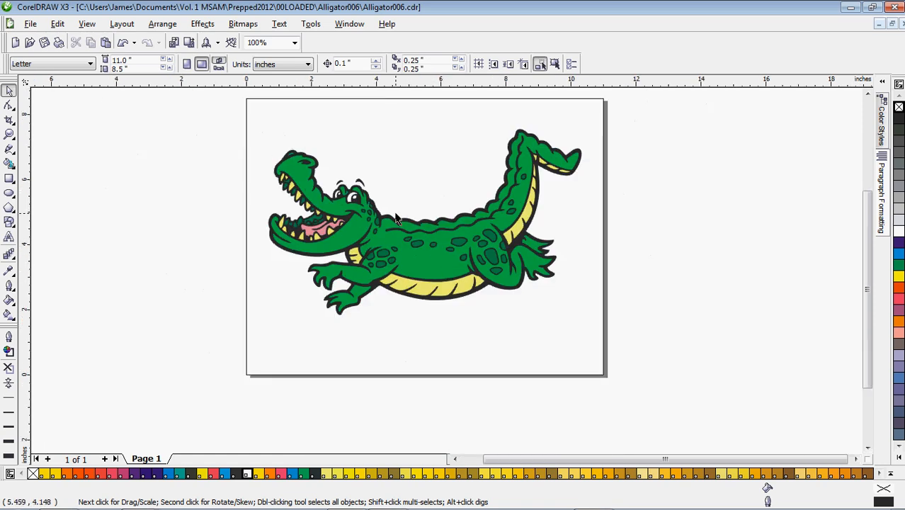
{"action": "scroll", "coordinate": [407, 246], "scroll_direction": "up", "scroll_amount": 1}
Select the whole alligator group and ungroup it into 29 objects.
{"action": "left_click", "coordinate": [491, 341]}
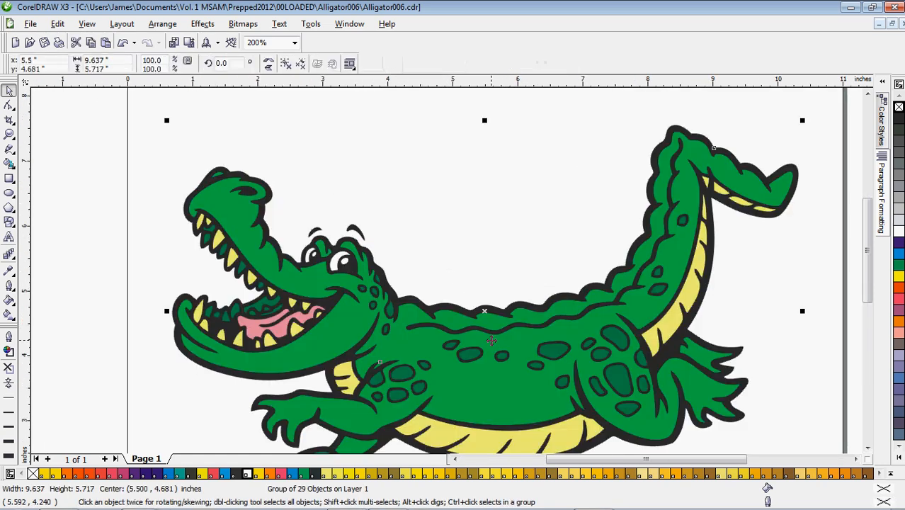
{"action": "scroll", "coordinate": [299, 224], "scroll_direction": "down", "scroll_amount": 1}
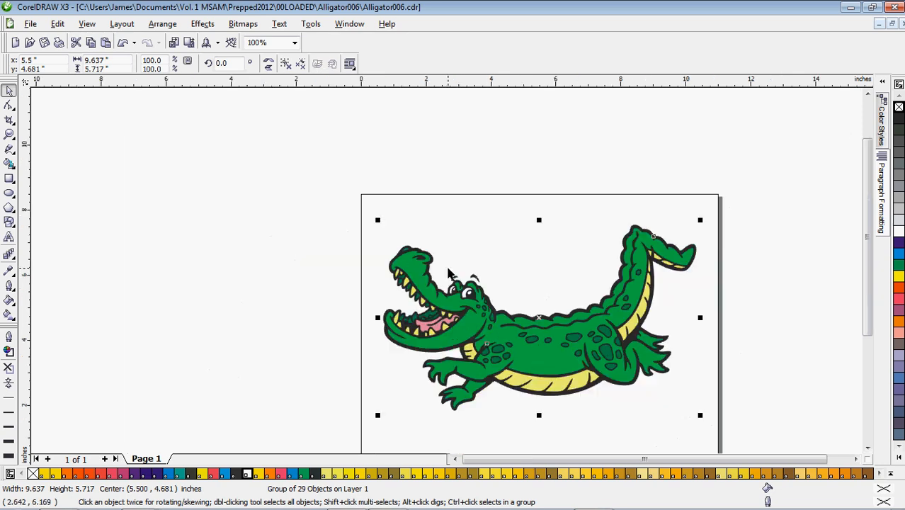
{"action": "scroll", "coordinate": [536, 368], "scroll_direction": "up", "scroll_amount": 1}
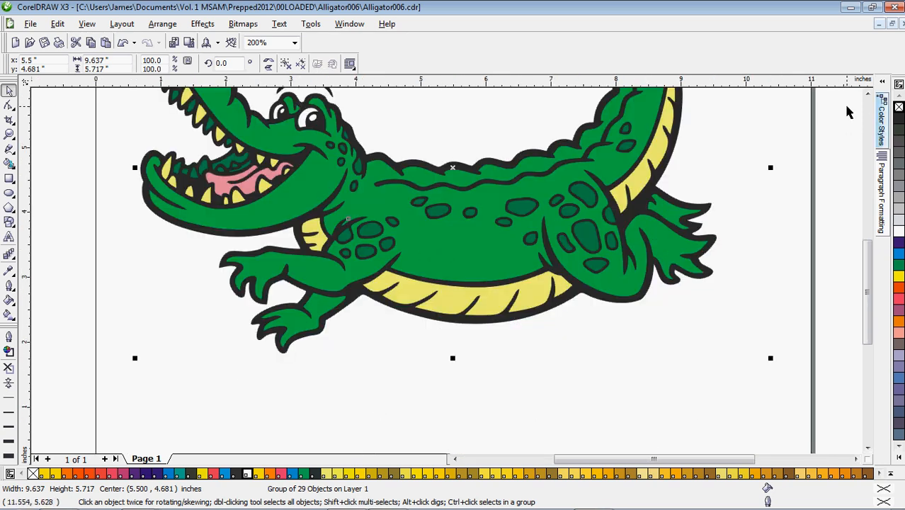
{"action": "left_click", "coordinate": [866, 93]}
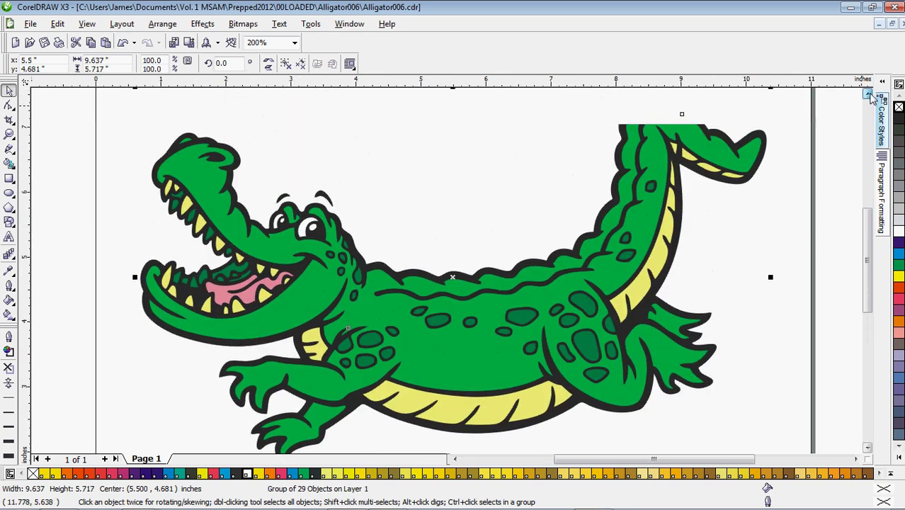
Marquee-select all 29 alligator pieces and Simplify them to remove hidden overlaps.
{"action": "left_click", "coordinate": [286, 65]}
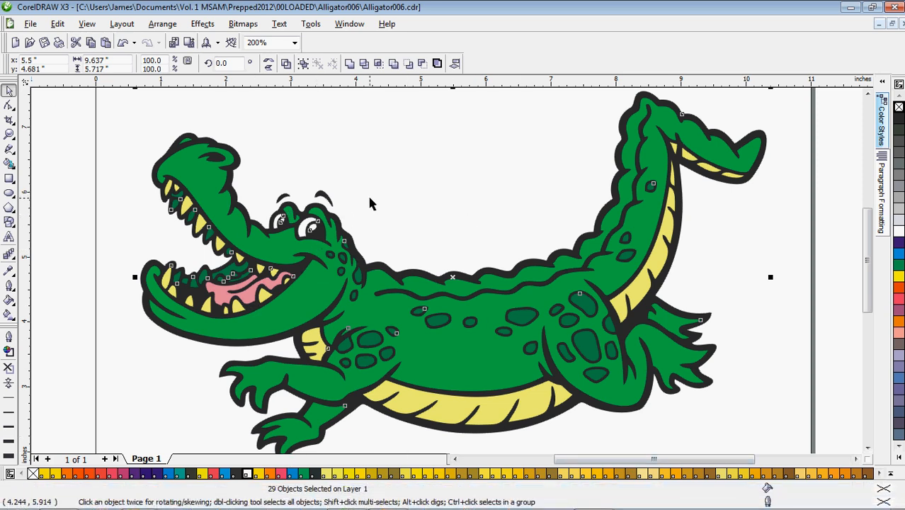
{"action": "key", "text": "Escape"}
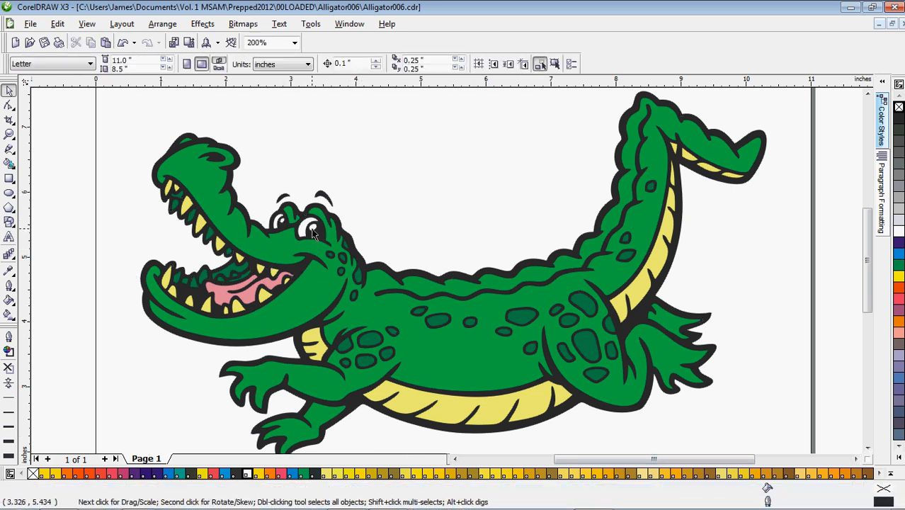
{"action": "left_click", "coordinate": [313, 234]}
{"action": "key", "text": "F3"}
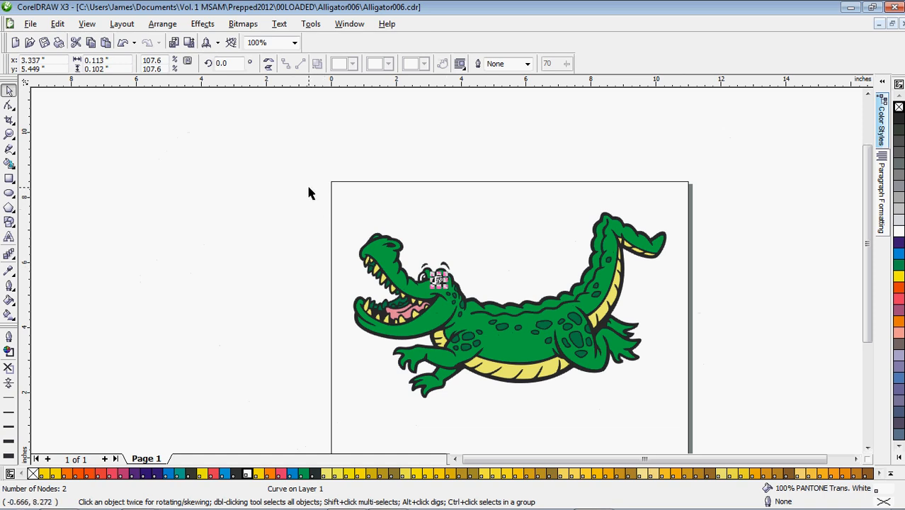
{"action": "left_click_drag", "start_coordinate": [309, 191], "coordinate": [713, 406]}
{"action": "key", "text": "F2"}
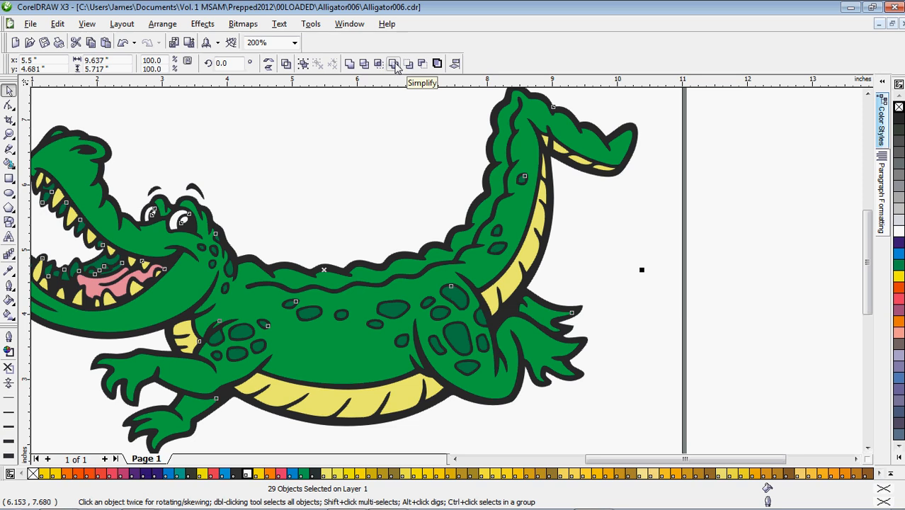
{"action": "left_click", "coordinate": [395, 64]}
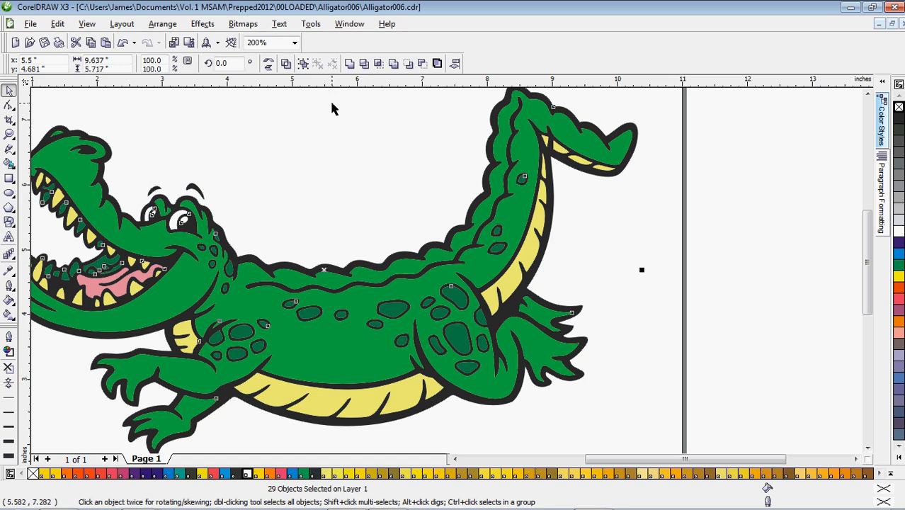
{"action": "left_click", "coordinate": [360, 159]}
{"action": "left_click_drag", "start_coordinate": [339, 262], "coordinate": [776, 235]}
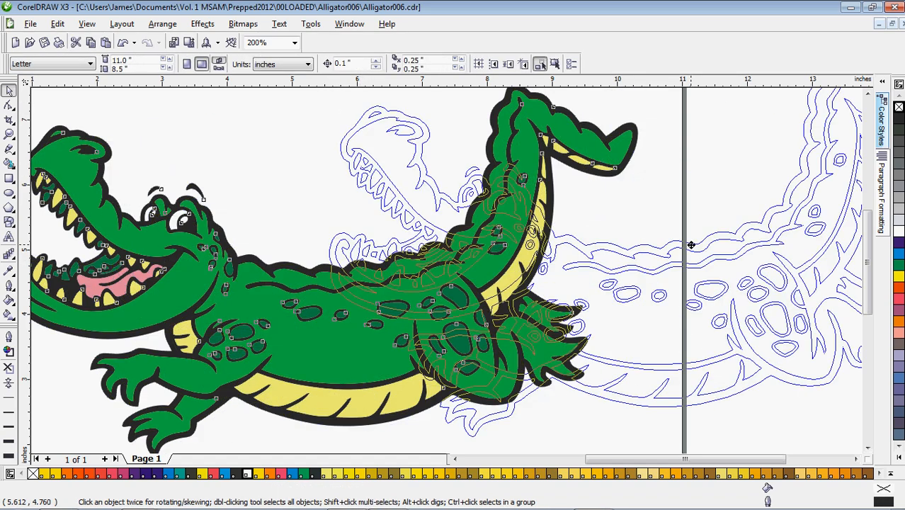
{"action": "key", "text": "F3"}
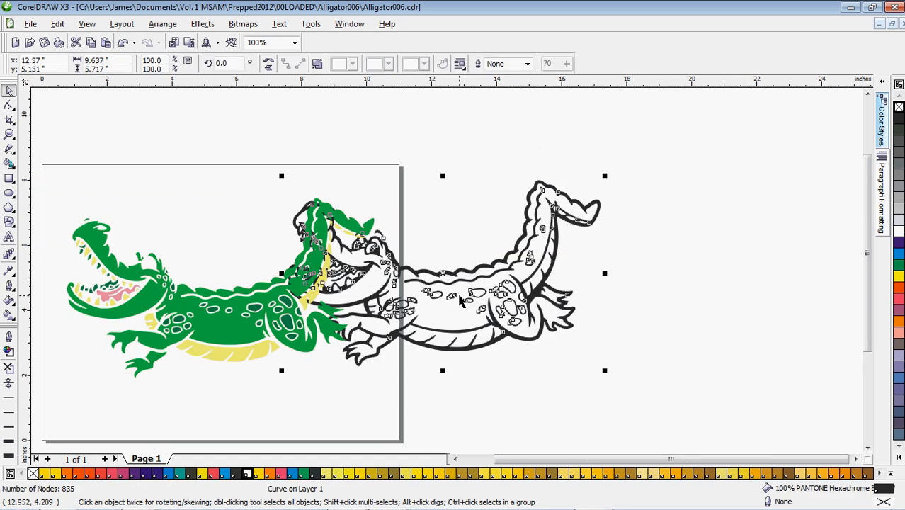
{"action": "scroll", "coordinate": [429, 272], "scroll_direction": "up", "scroll_amount": 1}
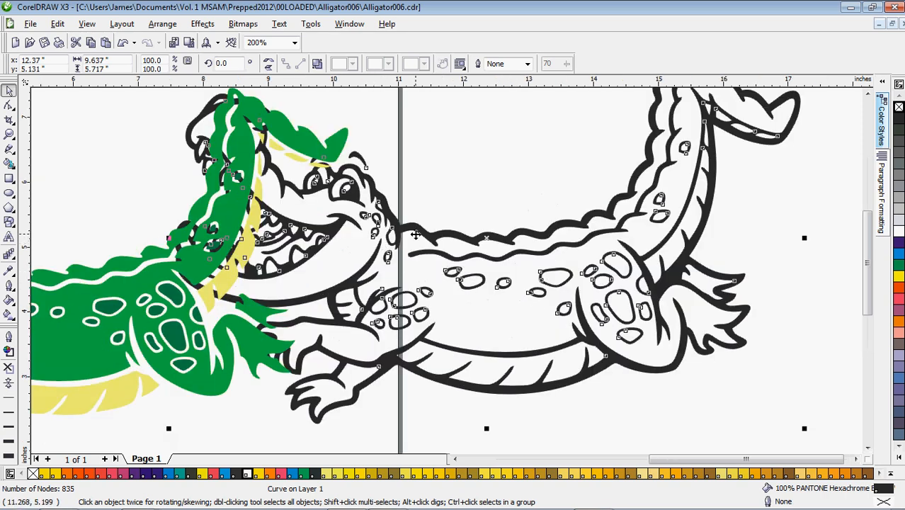
{"action": "key", "text": "ctrl+z"}
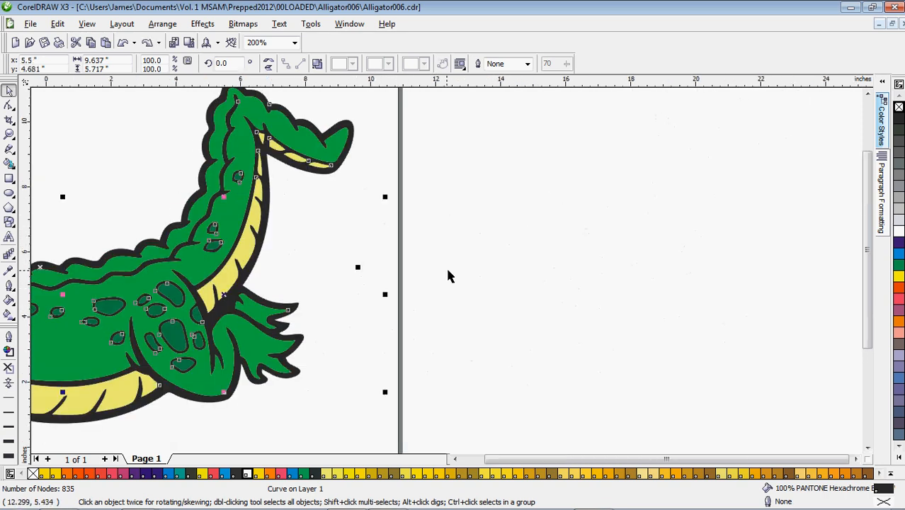
{"action": "key", "text": "F3"}
{"action": "scroll", "coordinate": [312, 219], "scroll_direction": "up", "scroll_amount": 1}
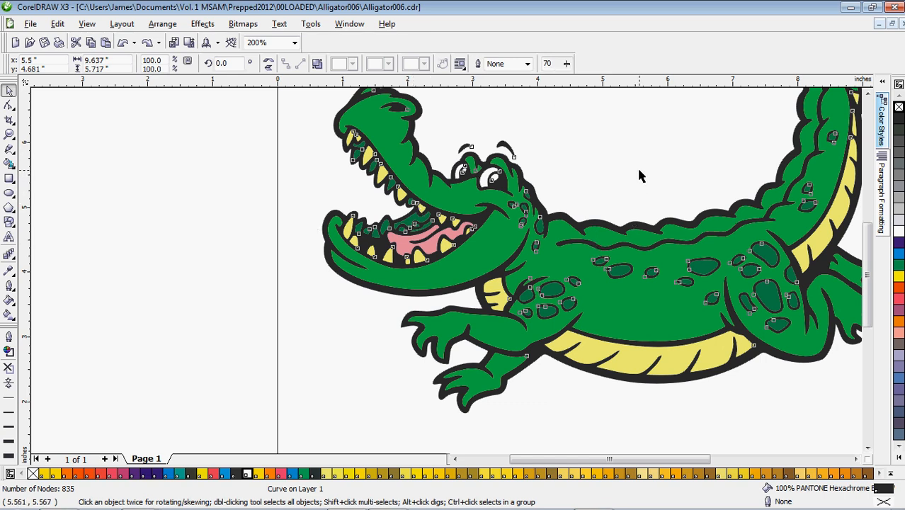
{"action": "left_click", "coordinate": [446, 269]}
{"action": "scroll", "coordinate": [445, 269], "scroll_direction": "up", "scroll_amount": 1}
{"action": "left_click", "coordinate": [451, 288]}
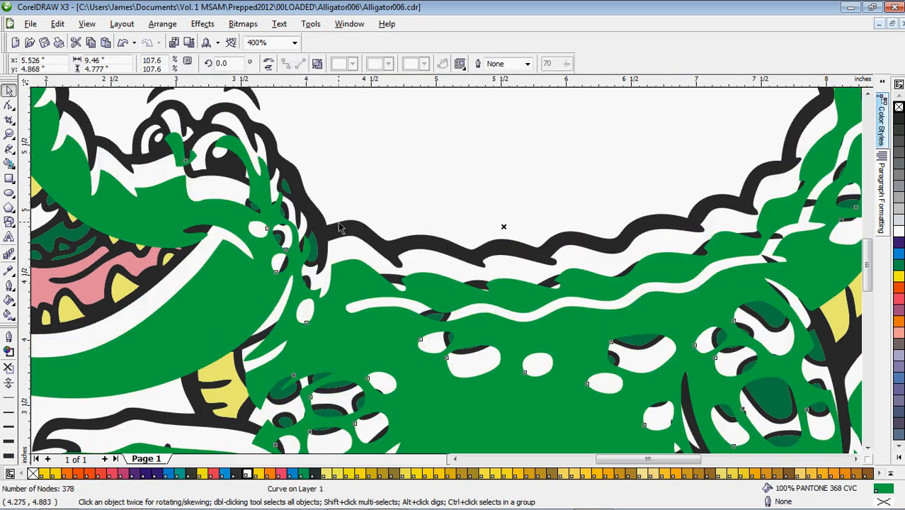
{"action": "scroll", "coordinate": [416, 275], "scroll_direction": "down", "scroll_amount": 1}
{"action": "left_click", "coordinate": [538, 169]}
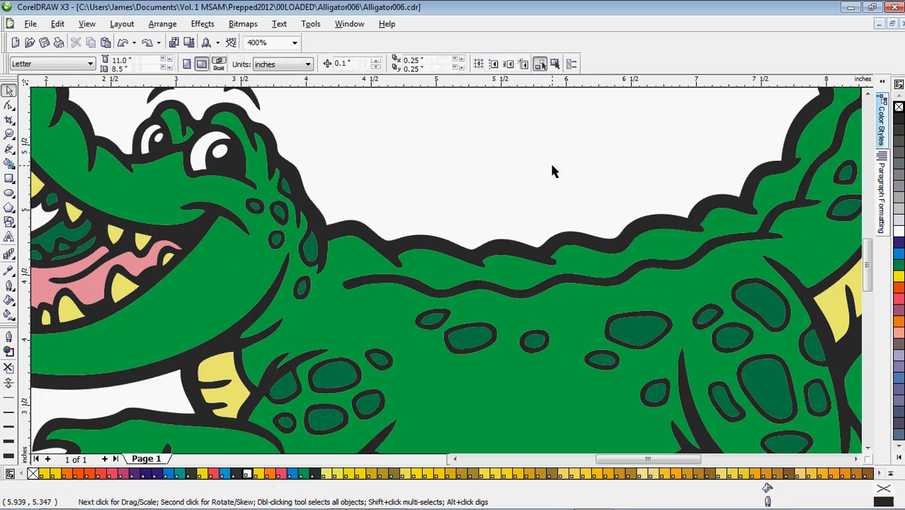
{"action": "scroll", "coordinate": [448, 266], "scroll_direction": "down", "scroll_amount": 1}
{"action": "scroll", "coordinate": [447, 266], "scroll_direction": "down", "scroll_amount": 1}
{"action": "scroll", "coordinate": [444, 274], "scroll_direction": "up", "scroll_amount": 1}
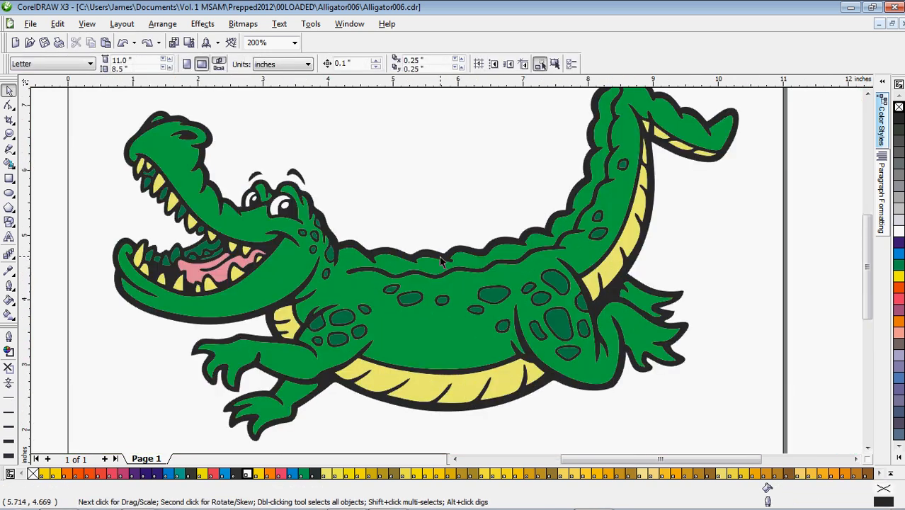
{"action": "left_click", "coordinate": [438, 256]}
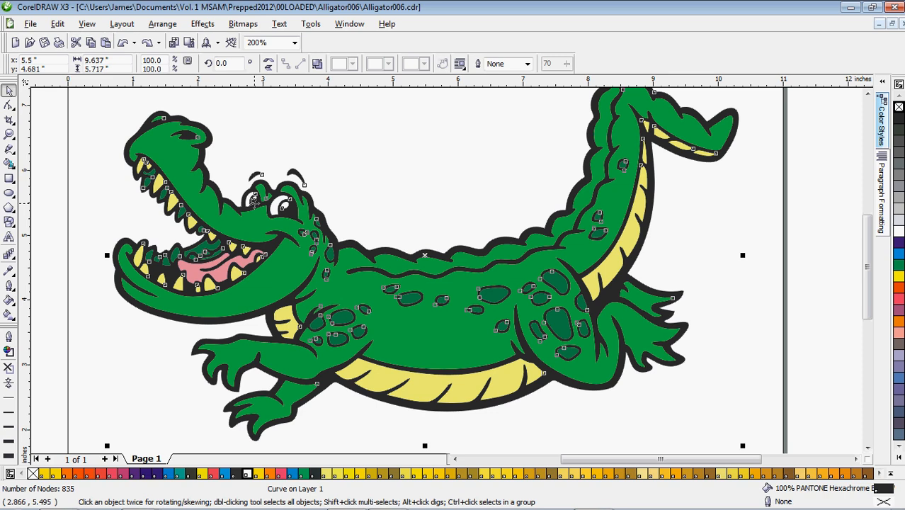
{"action": "left_click", "coordinate": [342, 158]}
{"action": "scroll", "coordinate": [342, 159], "scroll_direction": "down", "scroll_amount": 1}
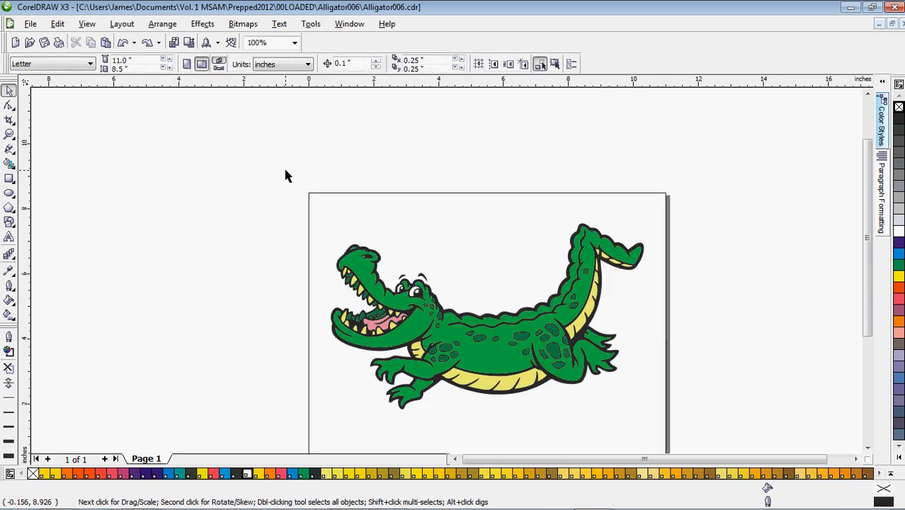
{"action": "left_click_drag", "start_coordinate": [255, 148], "coordinate": [740, 432]}
{"action": "scroll", "coordinate": [440, 286], "scroll_direction": "up", "scroll_amount": 1}
{"action": "scroll", "coordinate": [440, 286], "scroll_direction": "up", "scroll_amount": 1}
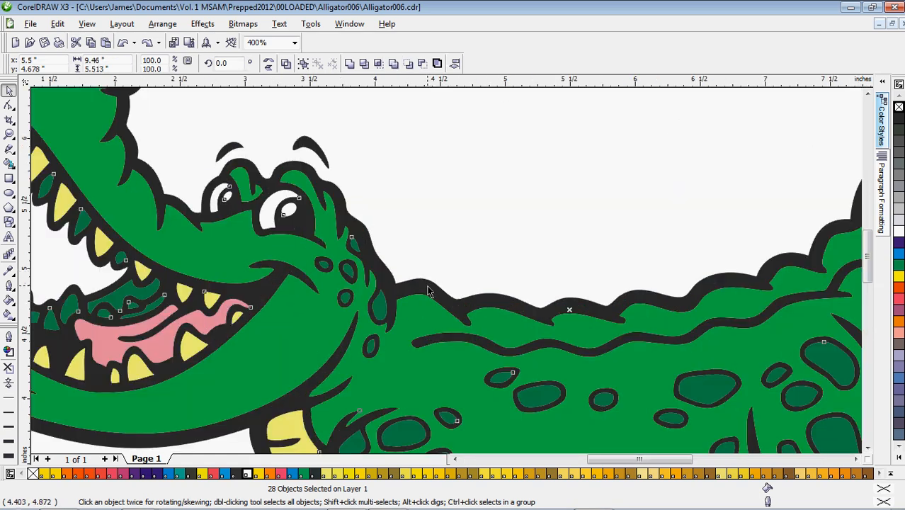
{"action": "left_click", "coordinate": [426, 285], "text": "shift"}
{"action": "scroll", "coordinate": [443, 265], "scroll_direction": "down", "scroll_amount": 2}
{"action": "left_click_drag", "start_coordinate": [480, 320], "coordinate": [502, 240]}
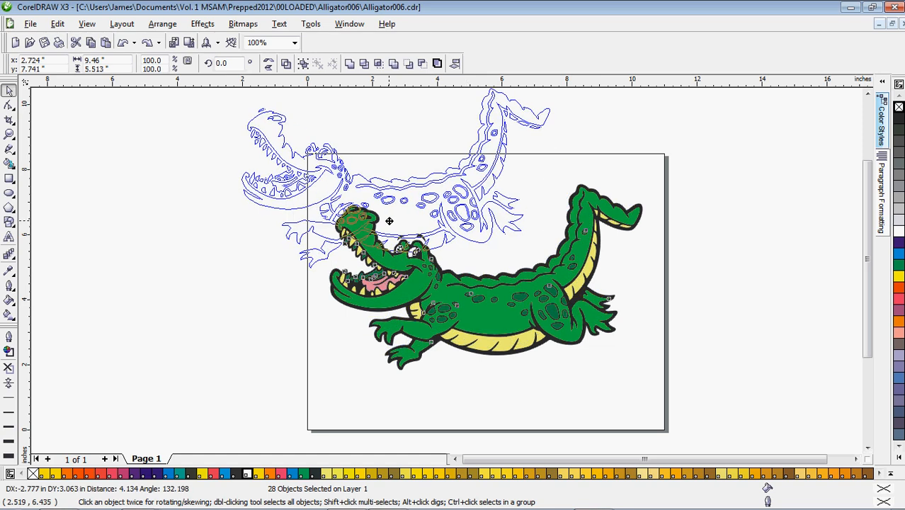
{"action": "scroll", "coordinate": [503, 239], "scroll_direction": "up", "scroll_amount": 1}
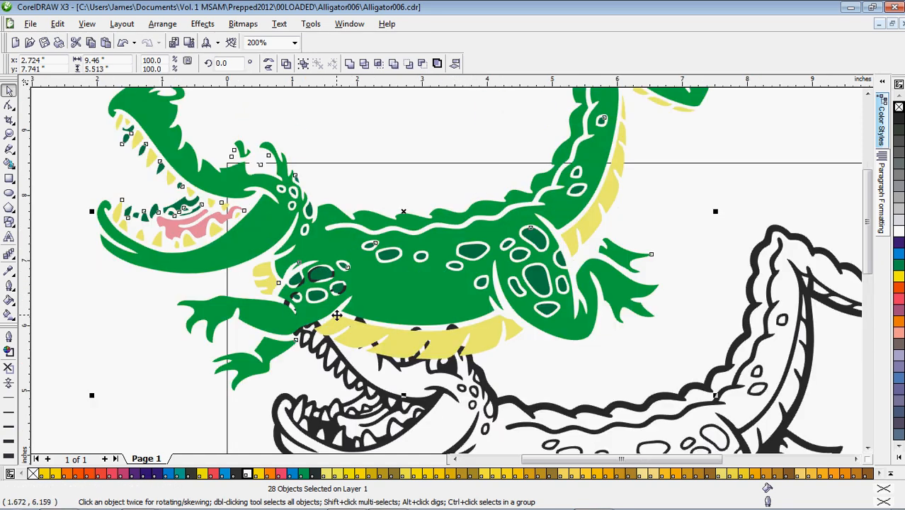
{"action": "key", "text": "ctrl+z"}
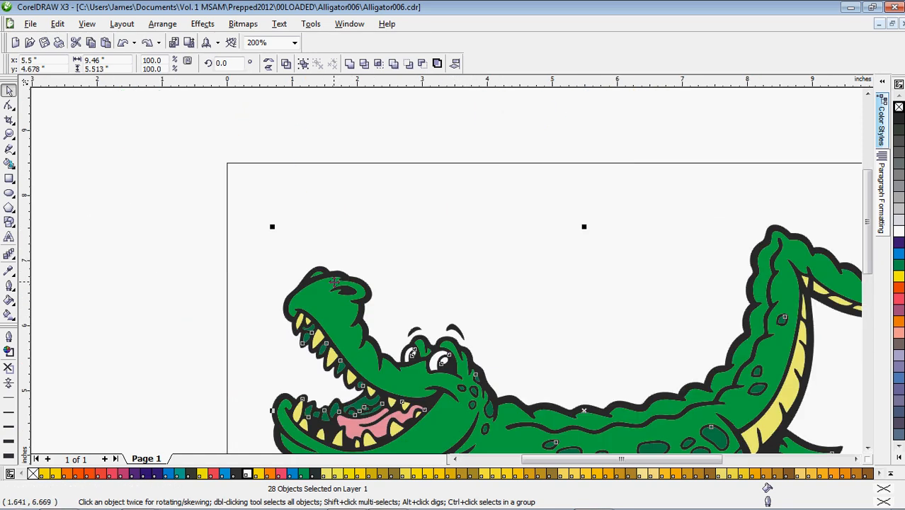
{"action": "scroll", "coordinate": [380, 255], "scroll_direction": "down", "scroll_amount": 1}
{"action": "scroll", "coordinate": [448, 275], "scroll_direction": "up", "scroll_amount": 1}
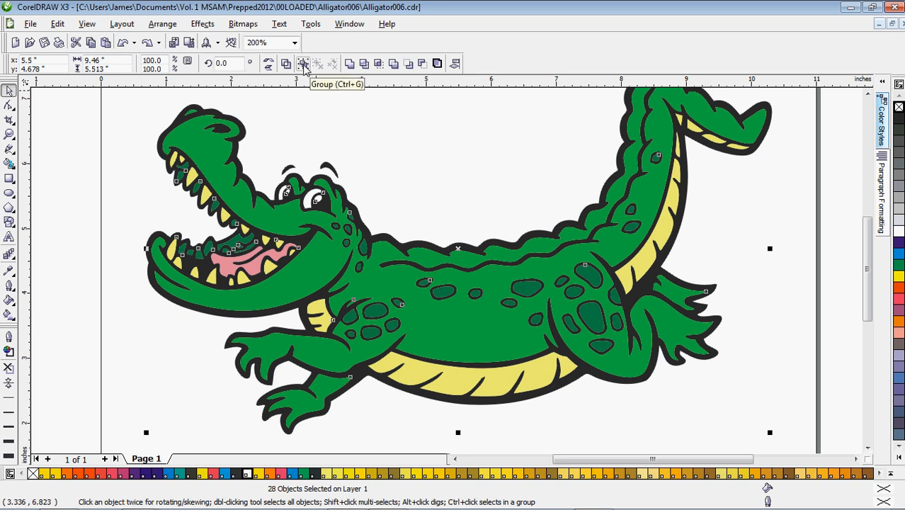
{"action": "left_click", "coordinate": [304, 66]}
{"action": "left_click_drag", "start_coordinate": [427, 306], "coordinate": [347, 203]}
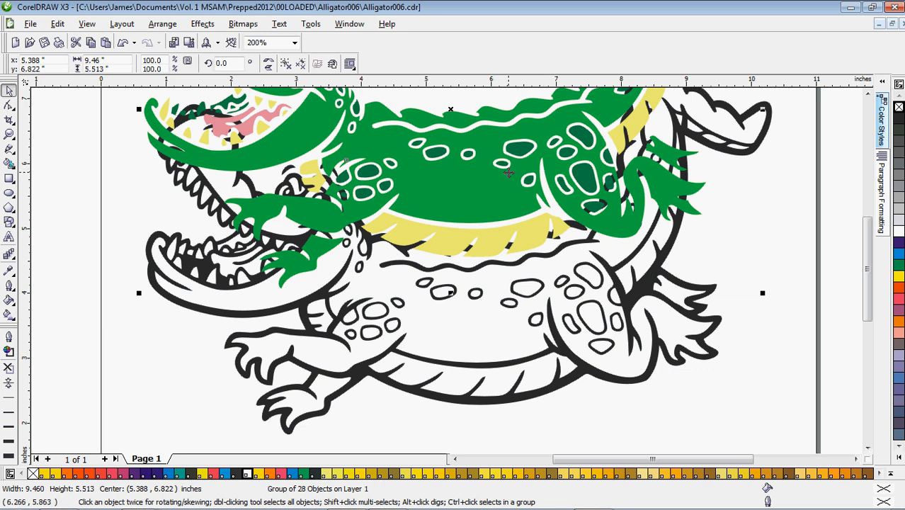
{"action": "key", "text": "ctrl+z"}
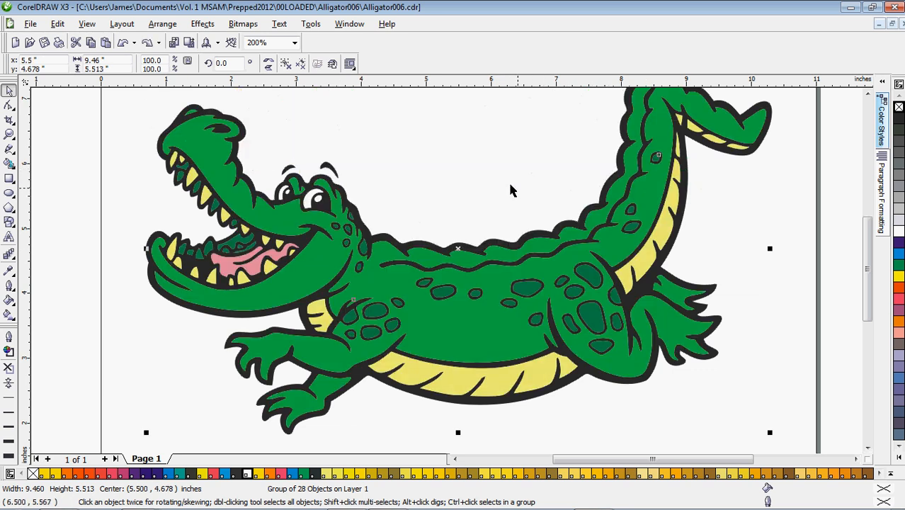
{"action": "left_click", "coordinate": [452, 162]}
{"action": "left_click", "coordinate": [430, 317]}
{"action": "left_click_drag", "start_coordinate": [427, 318], "coordinate": [509, 332]}
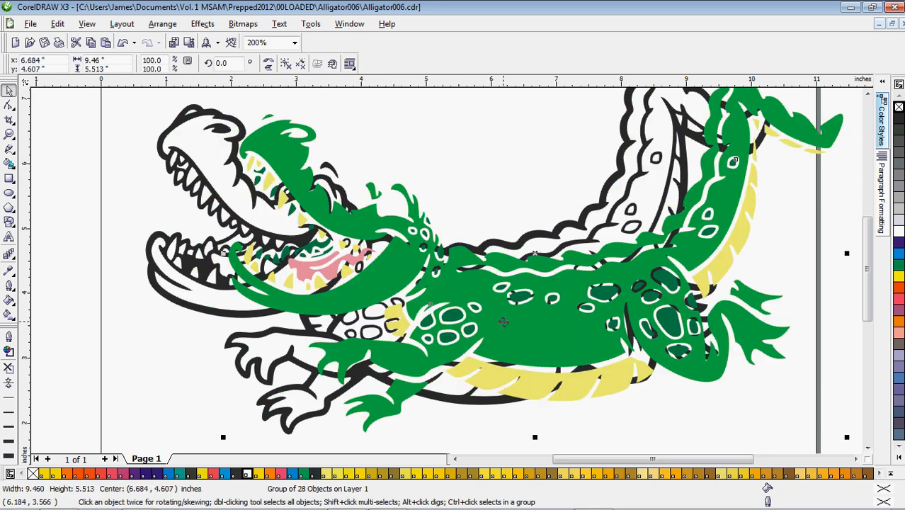
{"action": "key", "text": "ctrl+z"}
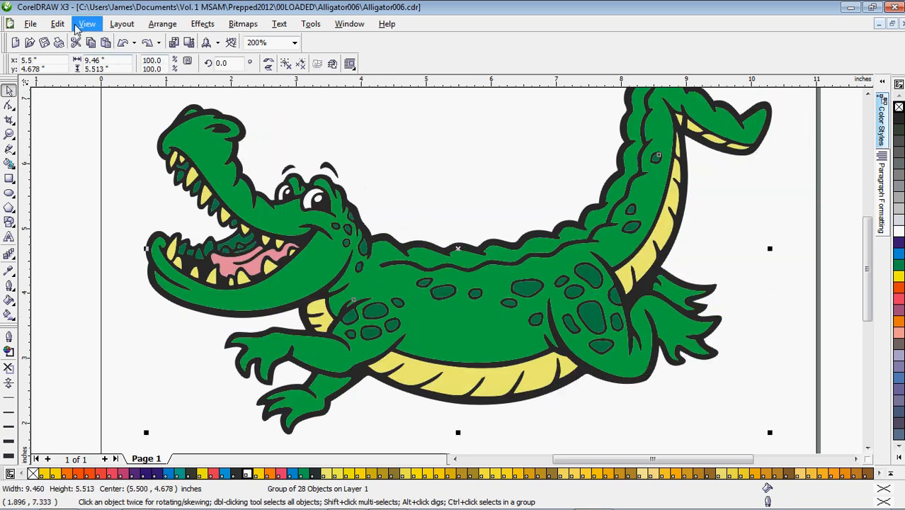
Copy the alligator group in place and fill the copy with PANTONE Process Magenta.
{"action": "left_click", "coordinate": [58, 23]}
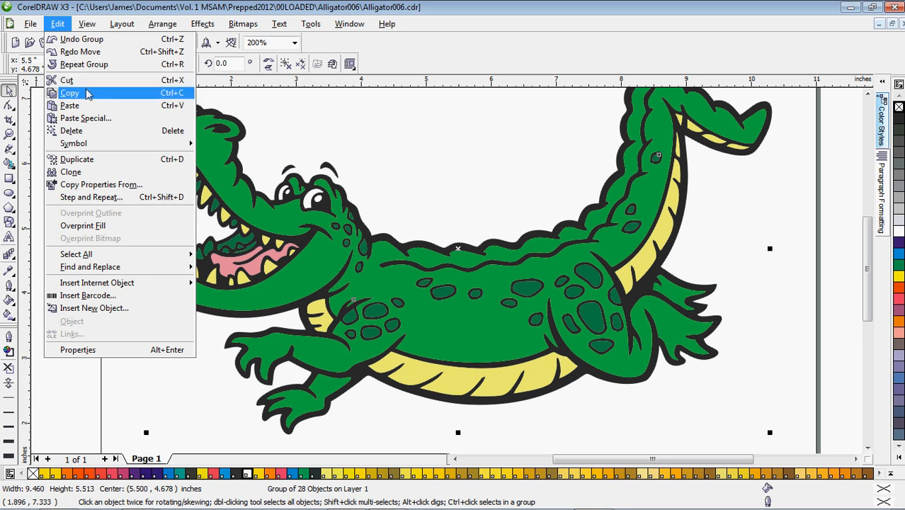
{"action": "left_click", "coordinate": [69, 93]}
{"action": "left_click", "coordinate": [466, 195]}
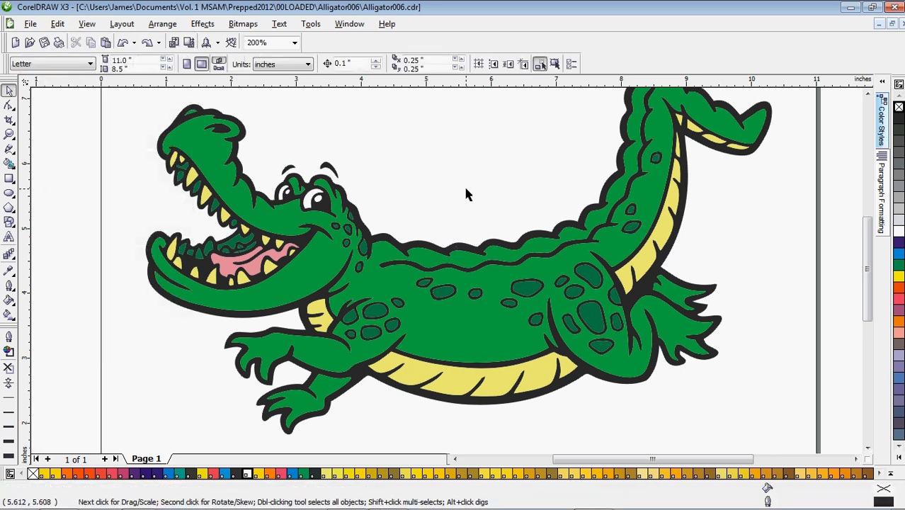
{"action": "left_click", "coordinate": [466, 194]}
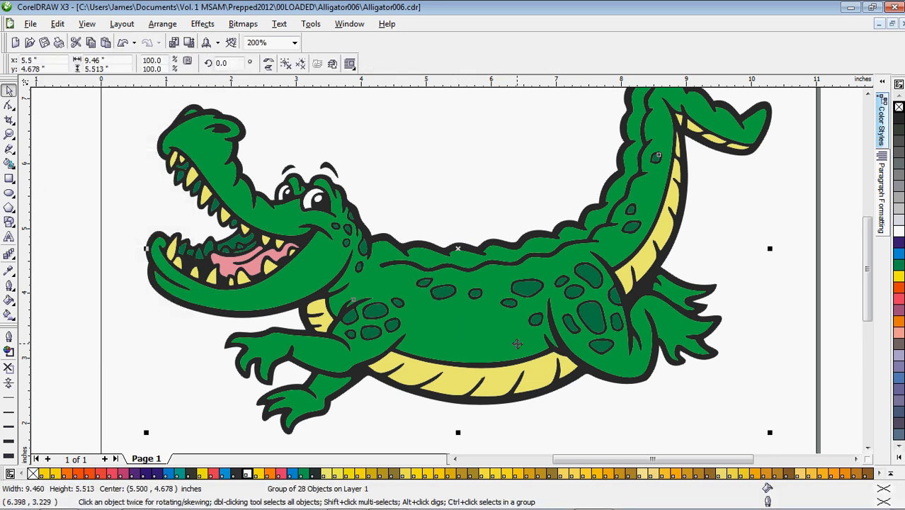
{"action": "left_click_drag", "start_coordinate": [516, 345], "coordinate": [538, 264]}
{"action": "key", "text": "ctrl+z"}
{"action": "left_click", "coordinate": [215, 474]}
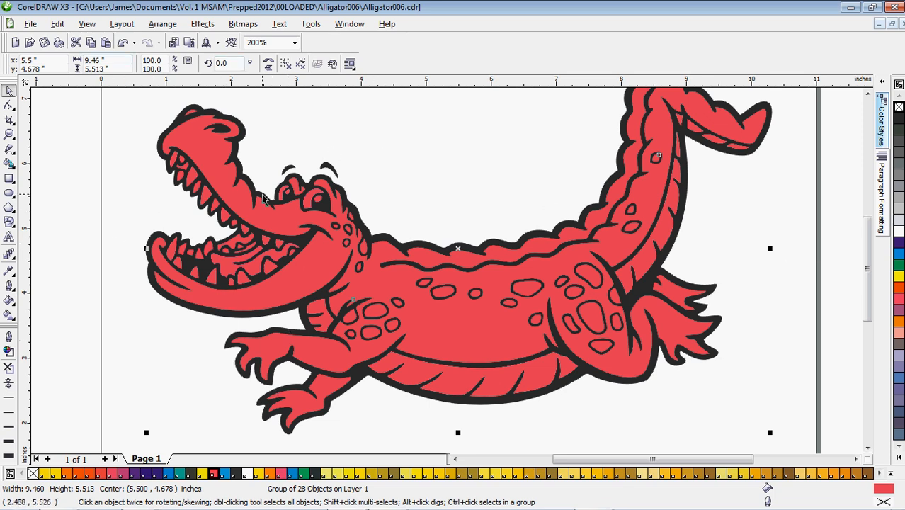
{"action": "scroll", "coordinate": [425, 283], "scroll_direction": "up", "scroll_amount": 1}
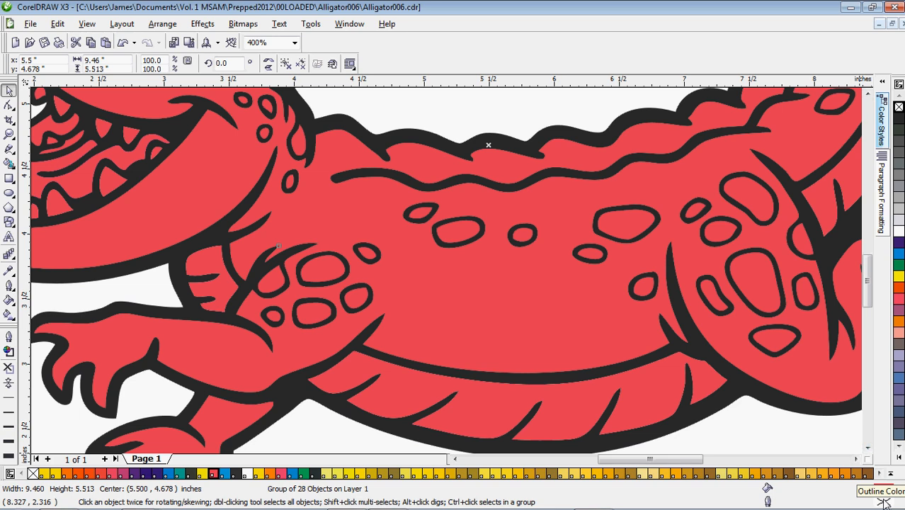
Set the copy's outline to 1.0 pt white with round line caps and rounded corners.
{"action": "double_click", "coordinate": [883, 501]}
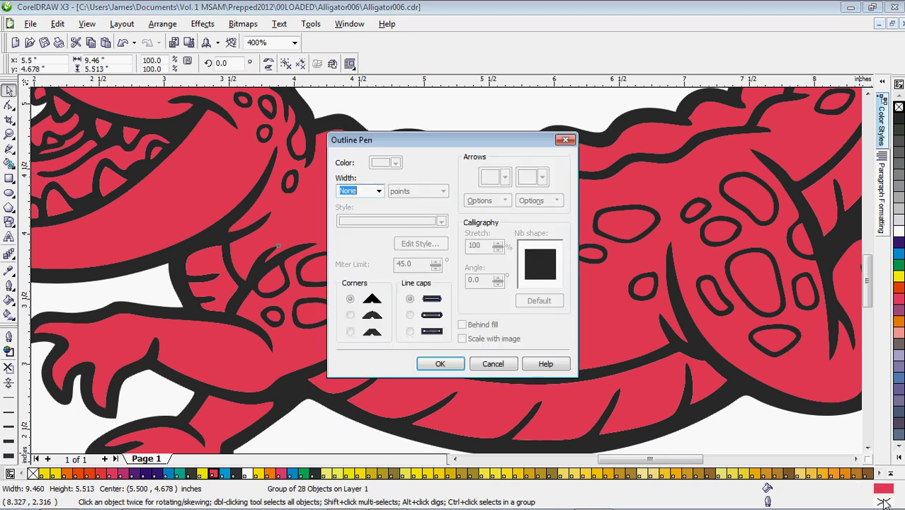
{"action": "left_click", "coordinate": [379, 191]}
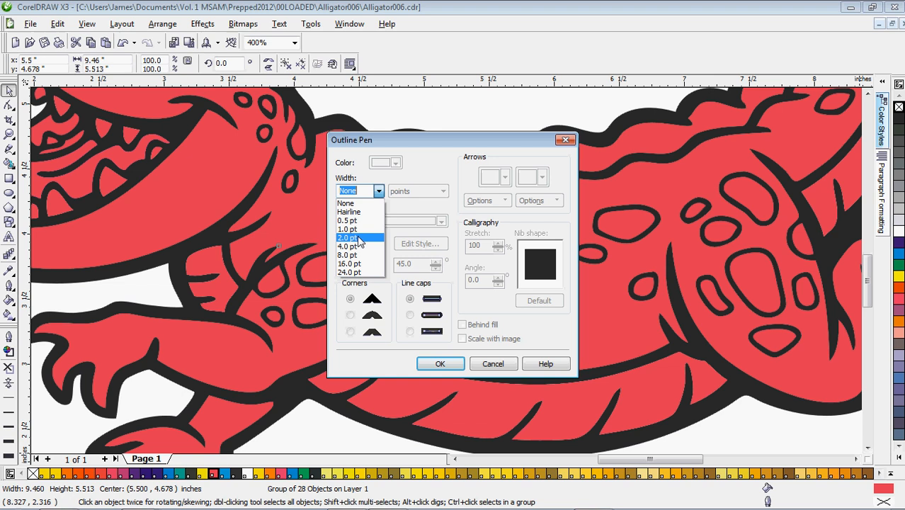
{"action": "left_click", "coordinate": [349, 230]}
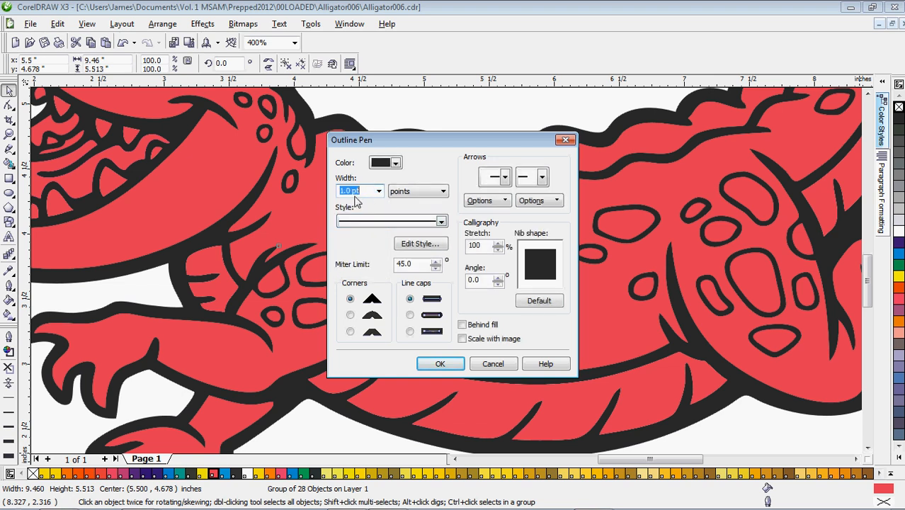
{"action": "left_click", "coordinate": [396, 163]}
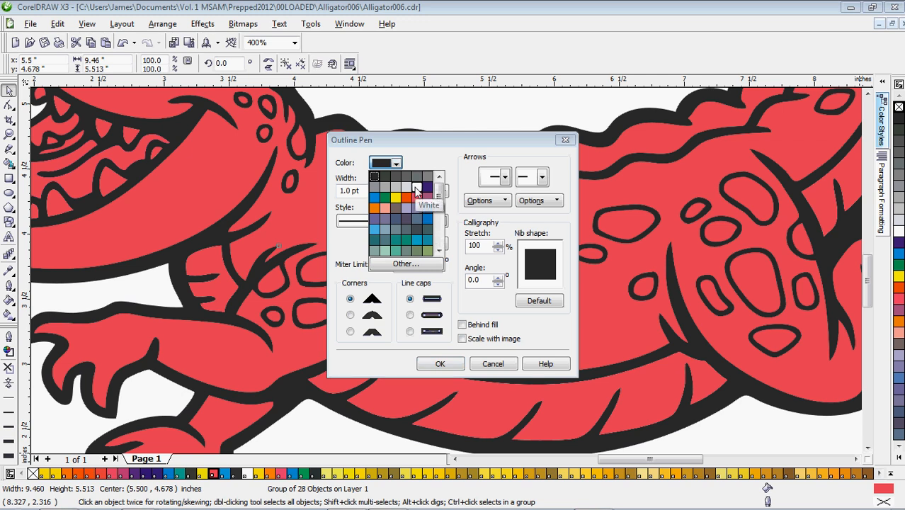
{"action": "left_click", "coordinate": [416, 190]}
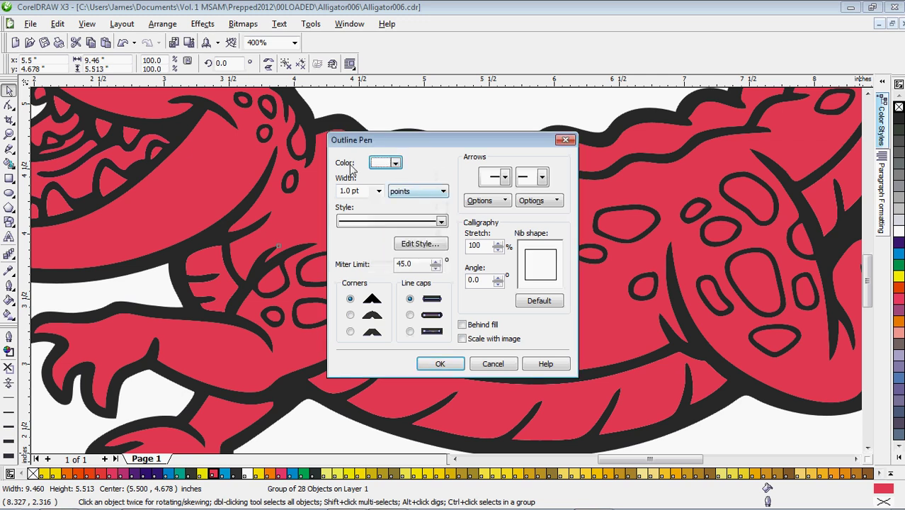
{"action": "left_click", "coordinate": [410, 315]}
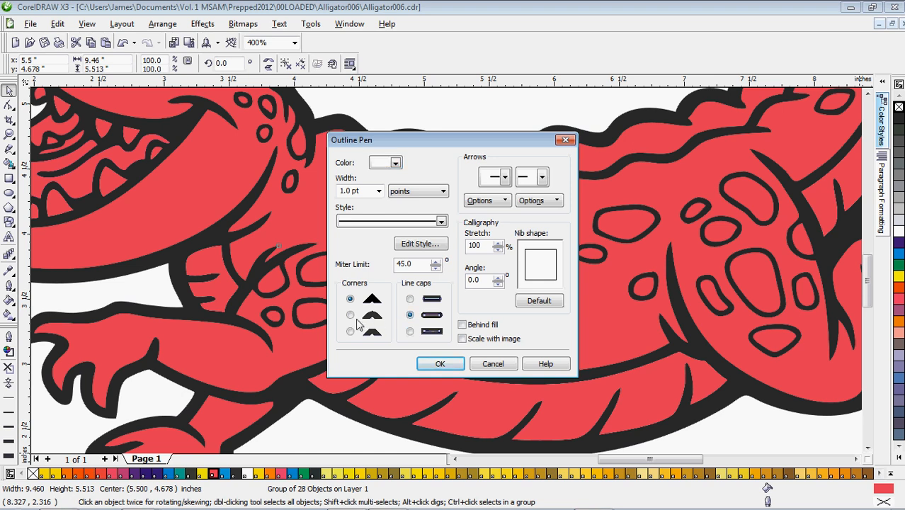
{"action": "left_click", "coordinate": [349, 315]}
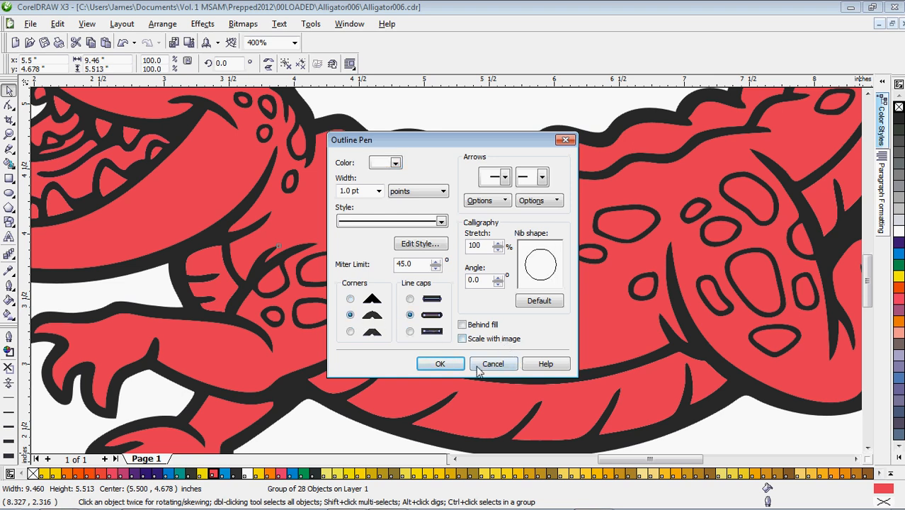
{"action": "left_click", "coordinate": [437, 363]}
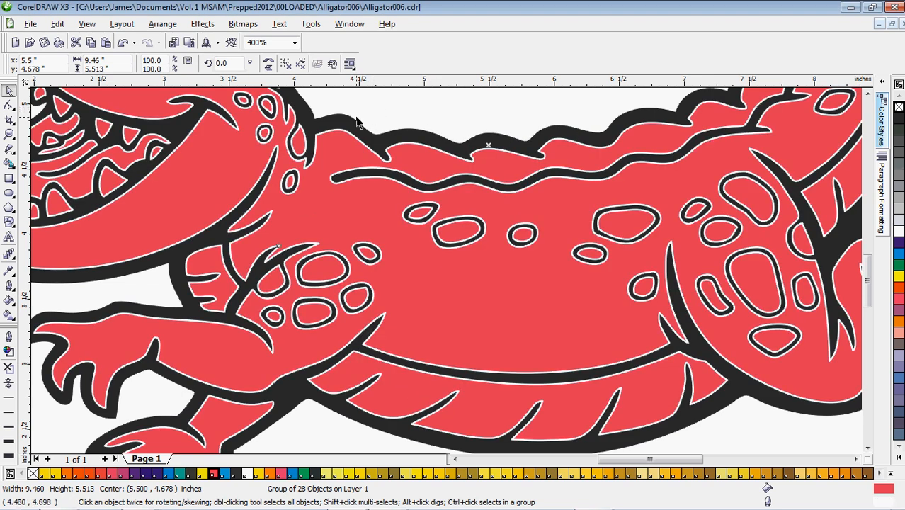
{"action": "scroll", "coordinate": [375, 112], "scroll_direction": "up", "scroll_amount": 1}
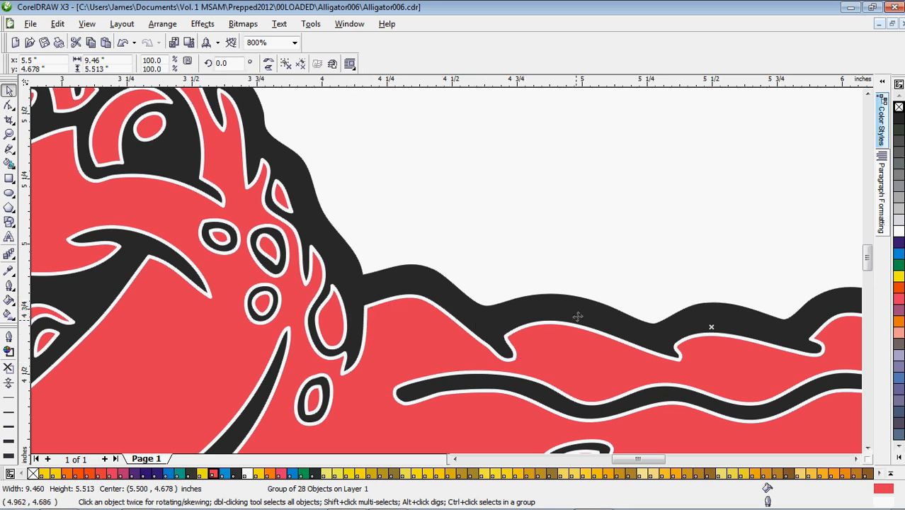
{"action": "scroll", "coordinate": [445, 262], "scroll_direction": "down", "scroll_amount": 2}
{"action": "scroll", "coordinate": [453, 273], "scroll_direction": "up", "scroll_amount": 1}
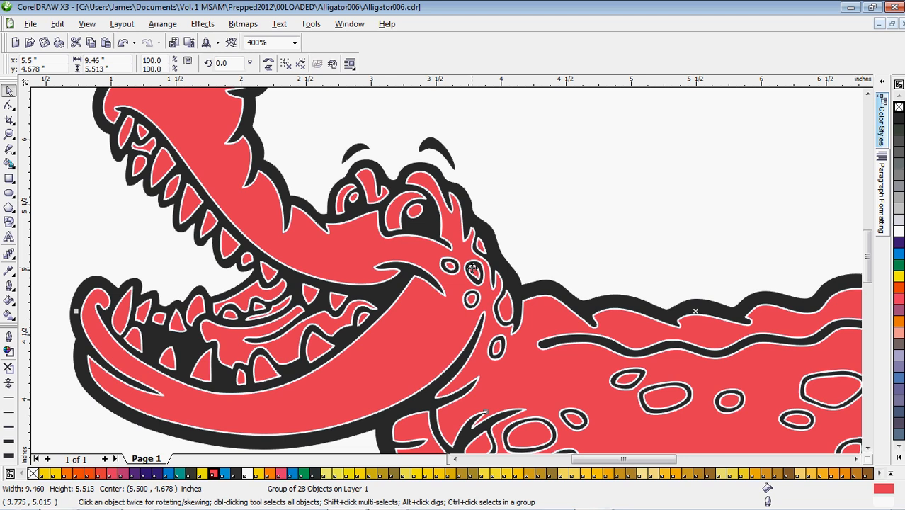
{"action": "scroll", "coordinate": [473, 269], "scroll_direction": "down", "scroll_amount": 1}
{"action": "scroll", "coordinate": [453, 271], "scroll_direction": "down", "scroll_amount": 1}
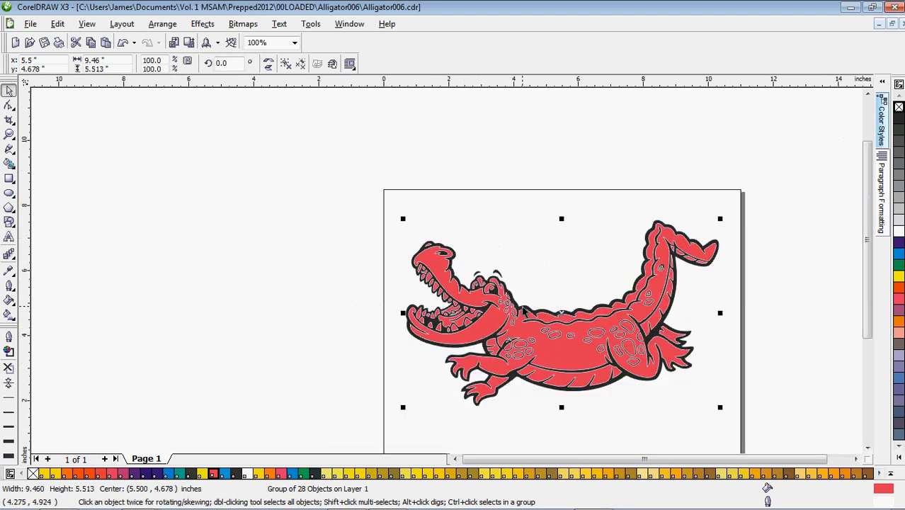
{"action": "scroll", "coordinate": [481, 273], "scroll_direction": "up", "scroll_amount": 1}
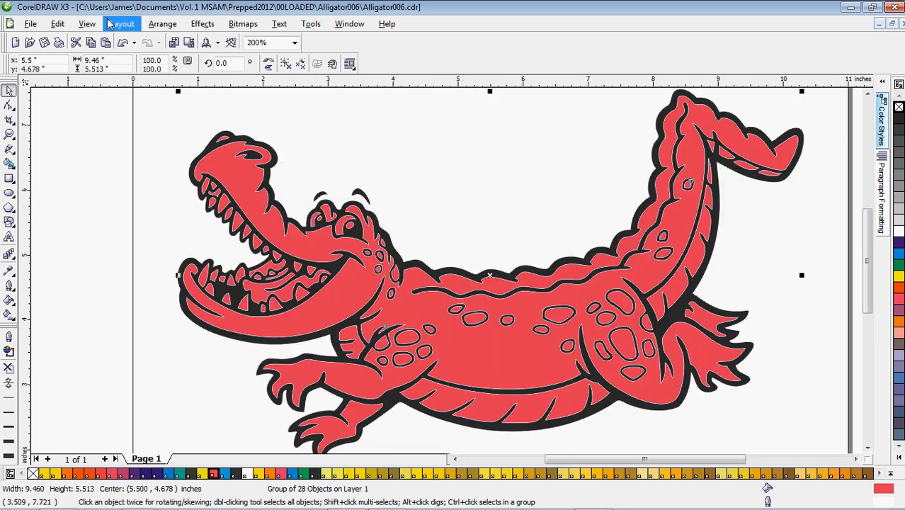
Send the magenta group To Back Of Page and nudge the green art to check.
{"action": "left_click", "coordinate": [162, 23]}
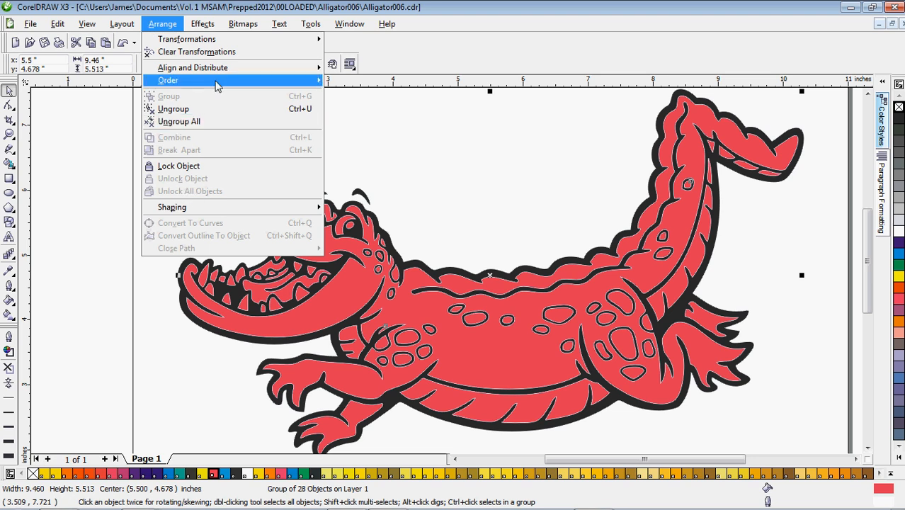
{"action": "mouse_move", "coordinate": [168, 80]}
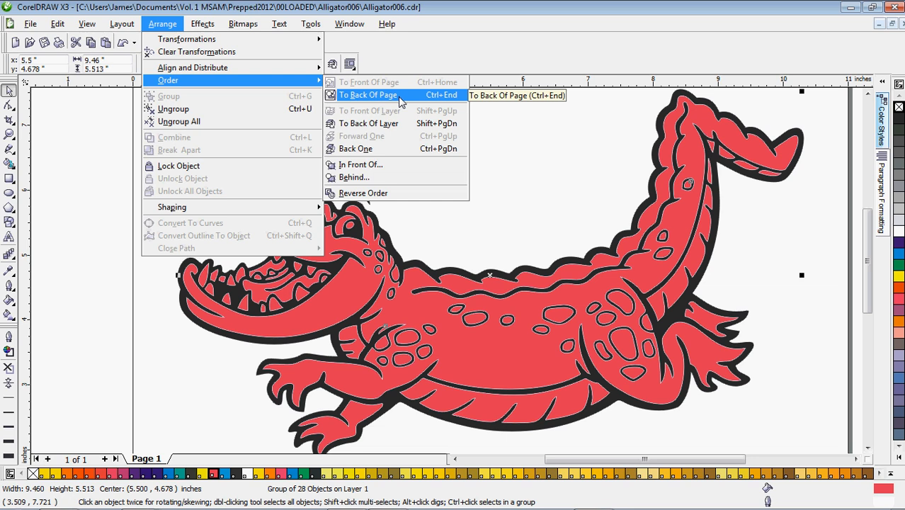
{"action": "left_click", "coordinate": [368, 95]}
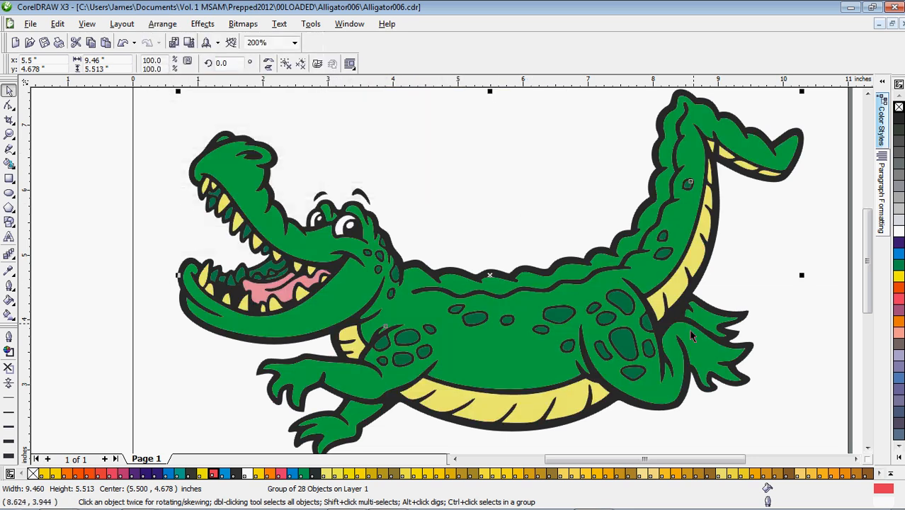
{"action": "left_click", "coordinate": [488, 186]}
{"action": "left_click_drag", "start_coordinate": [507, 382], "coordinate": [454, 246]}
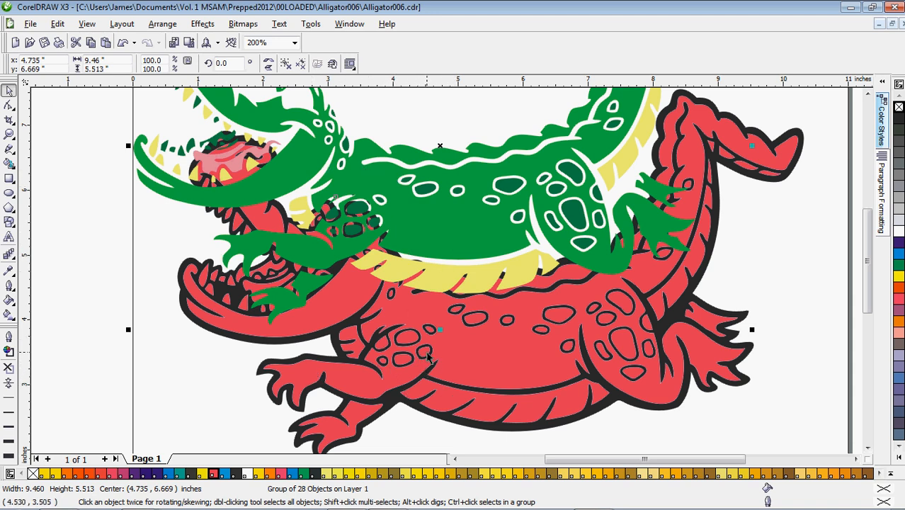
{"action": "key", "text": "ctrl+z"}
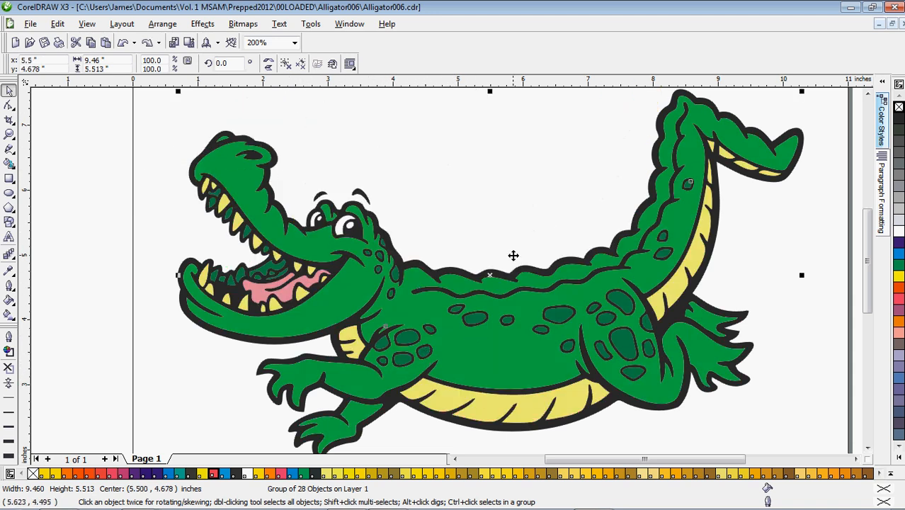
Shift the green group again to reveal the underbase, then undo the move.
{"action": "left_click", "coordinate": [538, 149]}
{"action": "left_click", "coordinate": [382, 182]}
{"action": "left_click_drag", "start_coordinate": [498, 341], "coordinate": [548, 304]}
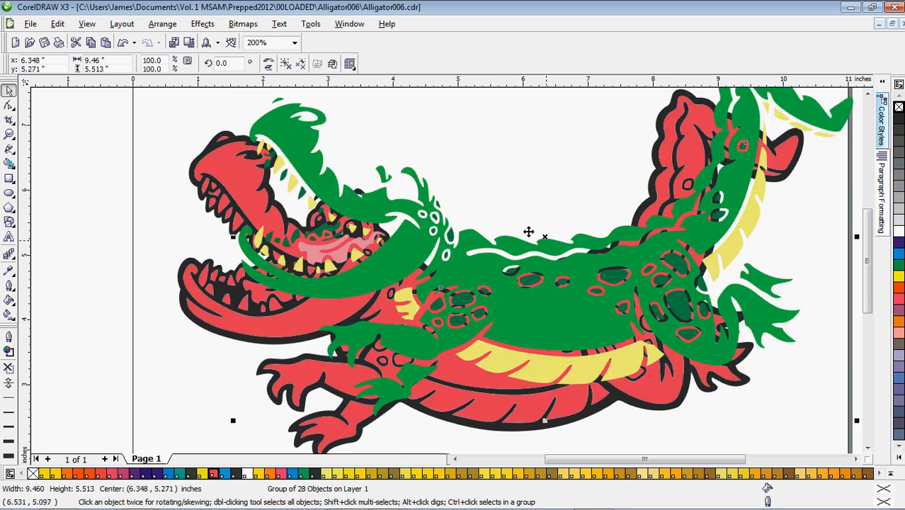
{"action": "key", "text": "ctrl+z"}
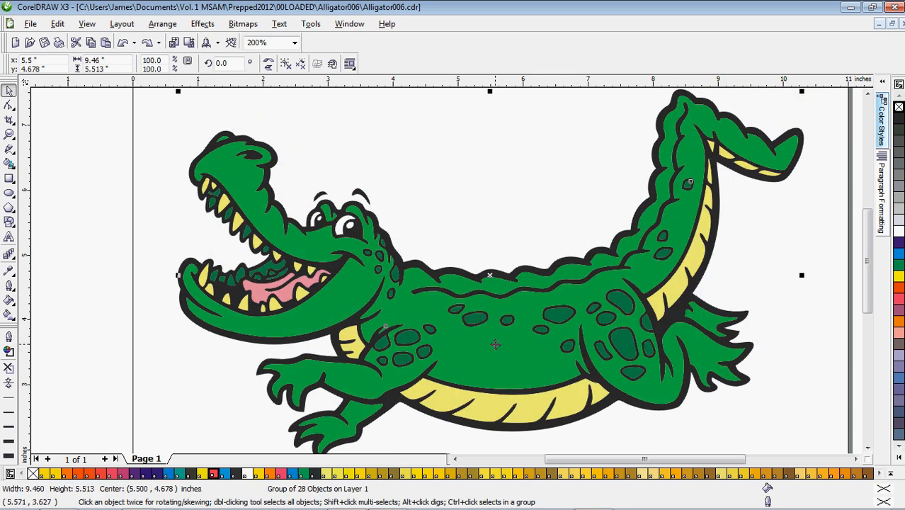
Enable Overprint Fill on the green alligator group from its context menu.
{"action": "right_click", "coordinate": [494, 345]}
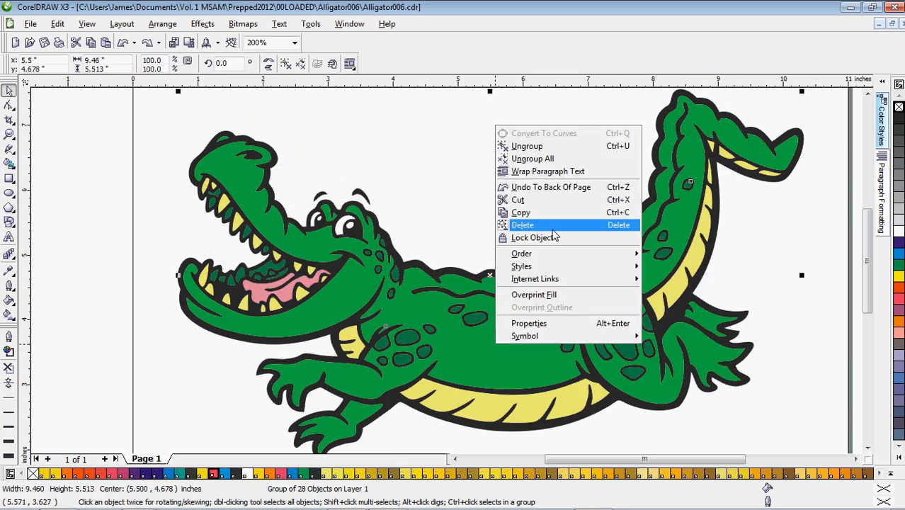
{"action": "left_click", "coordinate": [559, 297]}
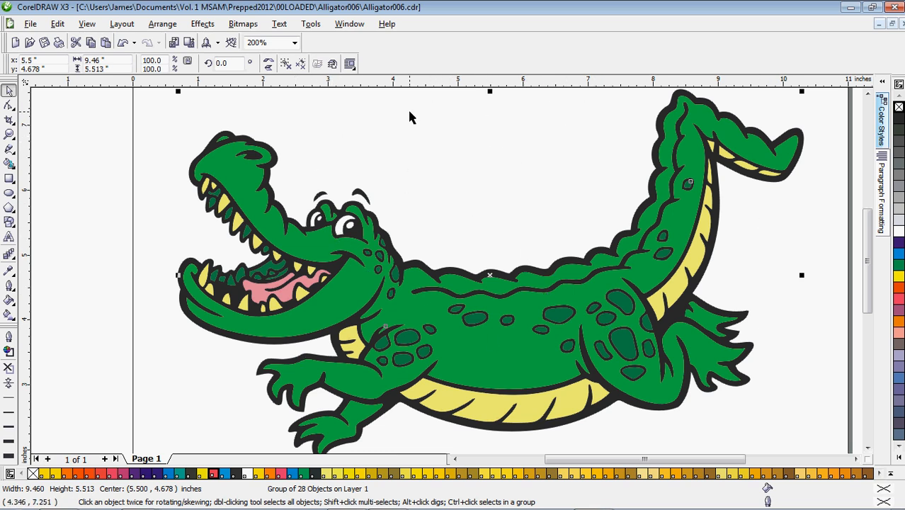
Deselect the group, enable Overprint preview from View, and bring up File commands.
{"action": "left_click", "coordinate": [412, 136]}
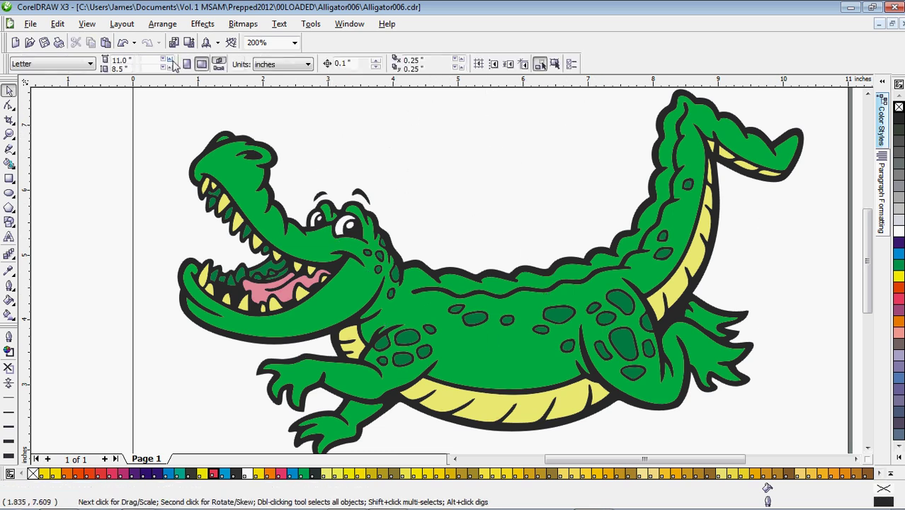
{"action": "left_click", "coordinate": [89, 24]}
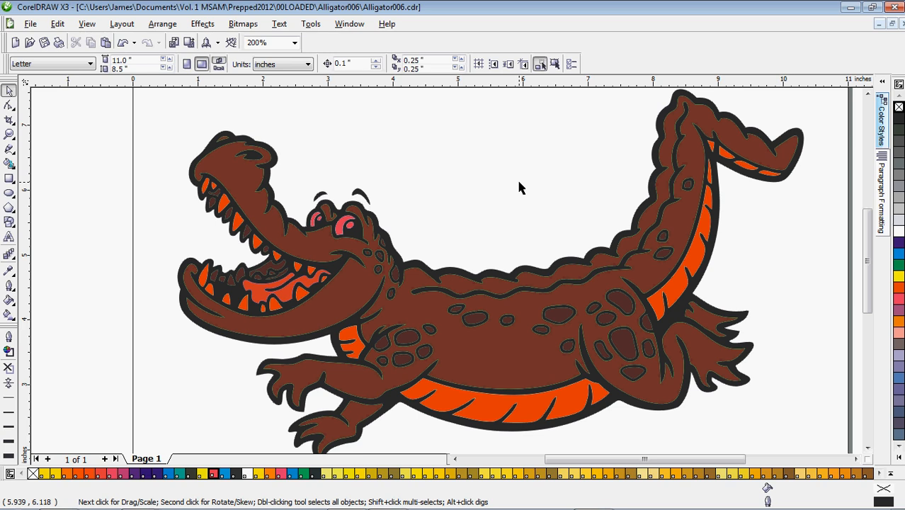
{"action": "left_click", "coordinate": [87, 23]}
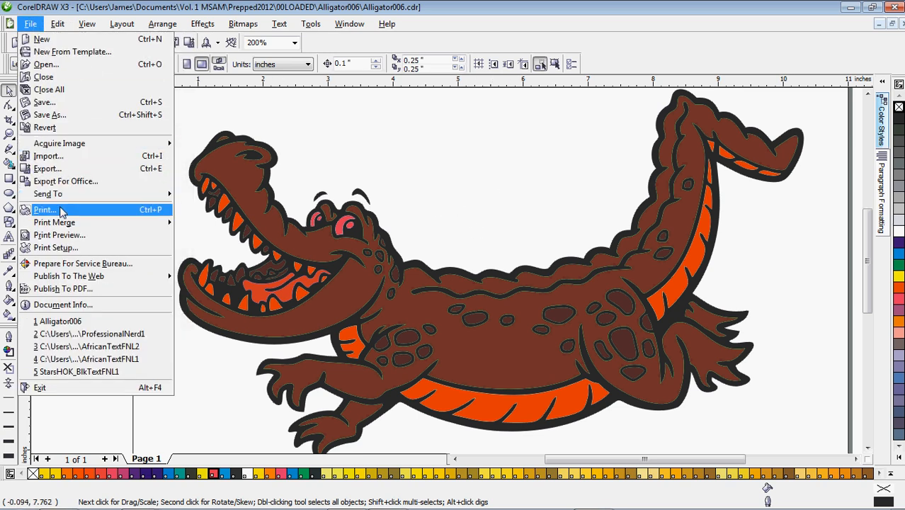
{"action": "left_click", "coordinate": [44, 210]}
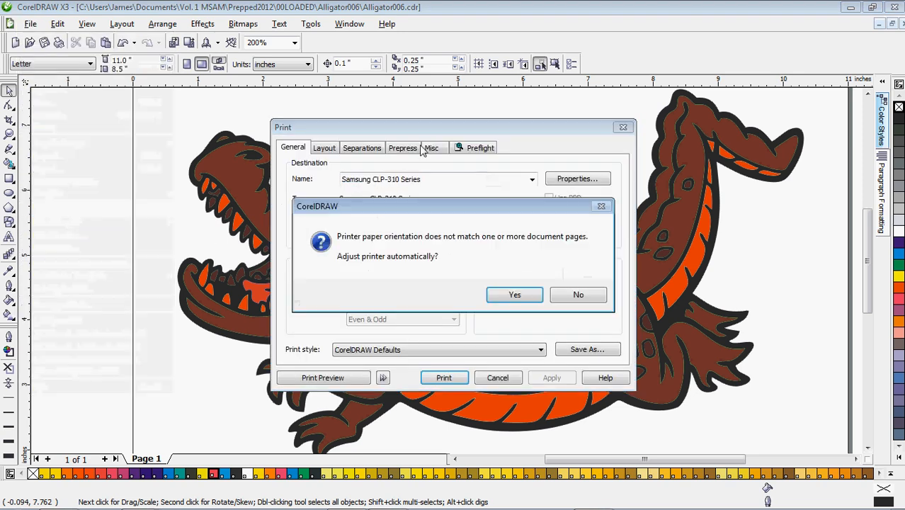
{"action": "left_click", "coordinate": [514, 294]}
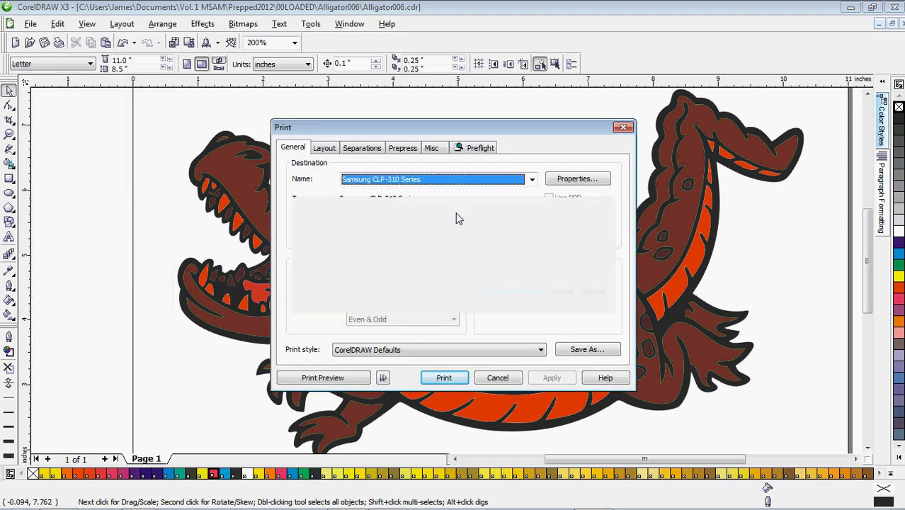
{"action": "left_click", "coordinate": [361, 147]}
{"action": "left_click", "coordinate": [290, 183]}
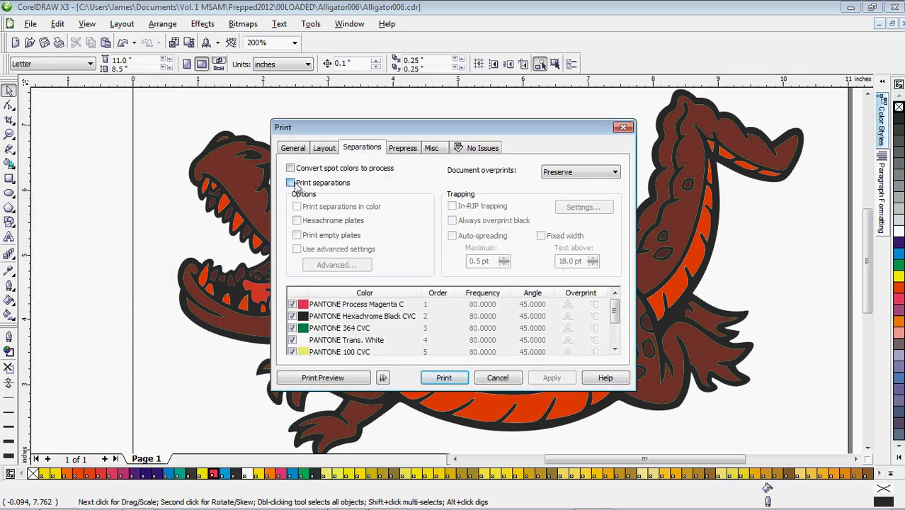
{"action": "left_click", "coordinate": [322, 377]}
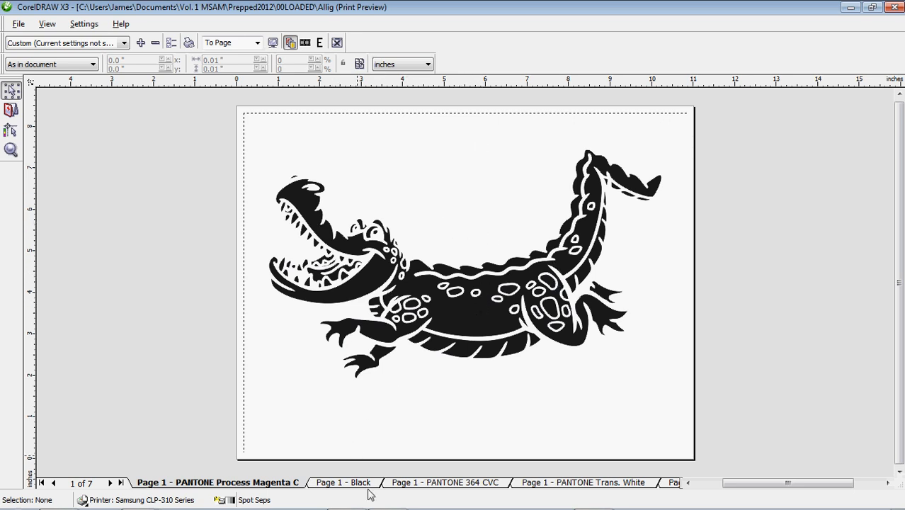
{"action": "left_click", "coordinate": [893, 7]}
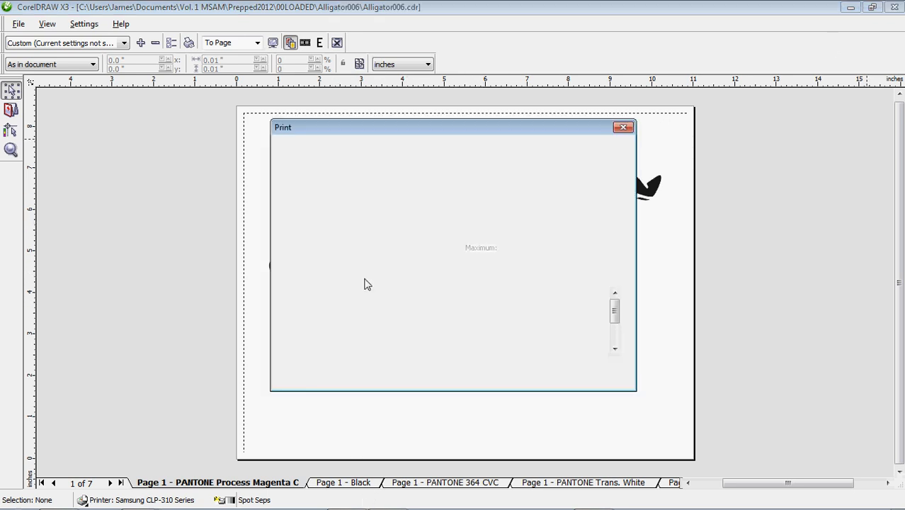
{"action": "left_click", "coordinate": [497, 377]}
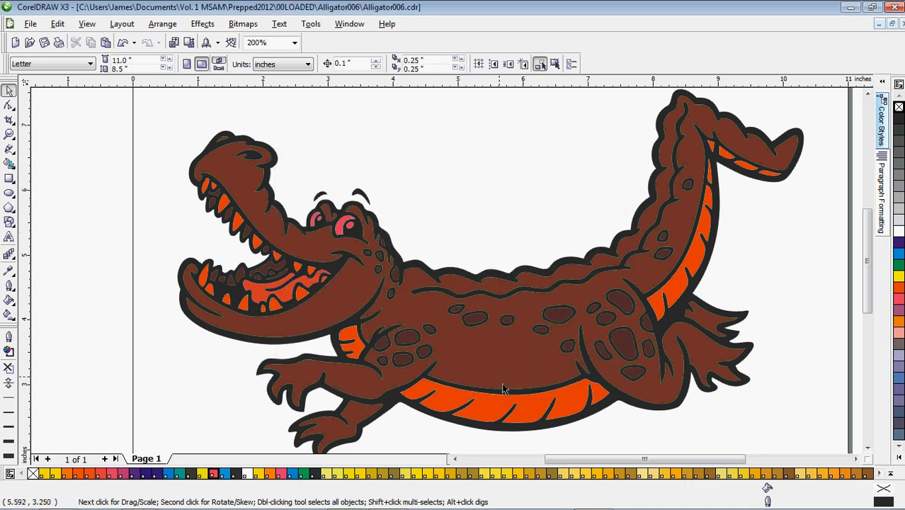
Turn Overprint Fill back off for the alligator group.
{"action": "left_click_drag", "start_coordinate": [493, 373], "coordinate": [492, 365]}
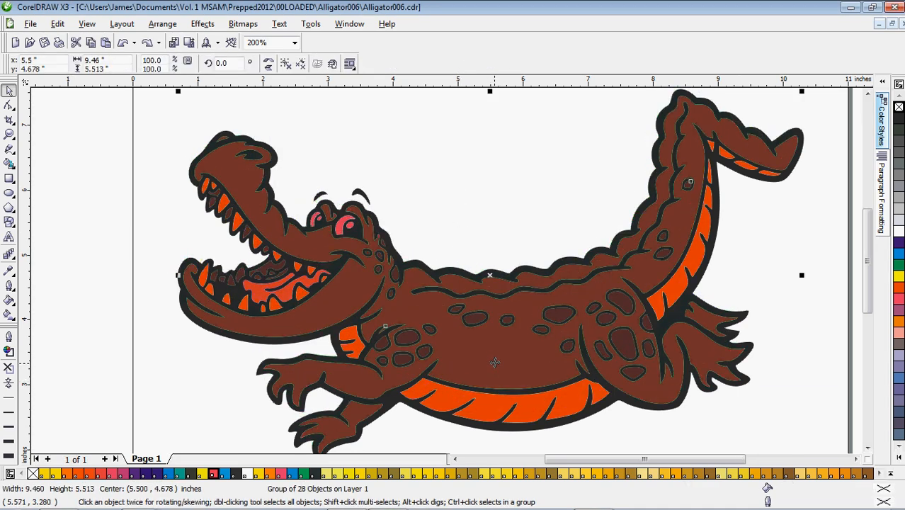
{"action": "right_click", "coordinate": [492, 361]}
{"action": "left_click", "coordinate": [395, 180]}
{"action": "right_click", "coordinate": [508, 131]}
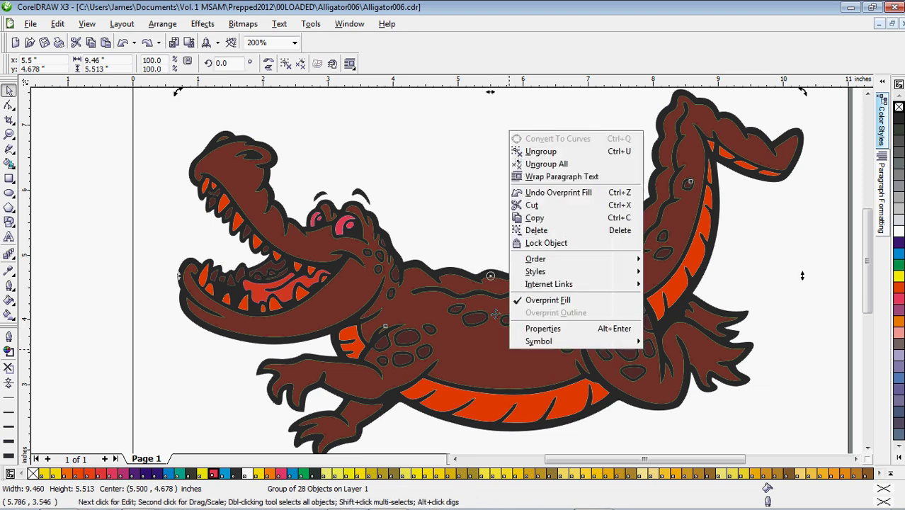
{"action": "left_click", "coordinate": [547, 301]}
Preview the colour separation plates in the Print dialog, then cancel printing.
{"action": "left_click", "coordinate": [433, 186]}
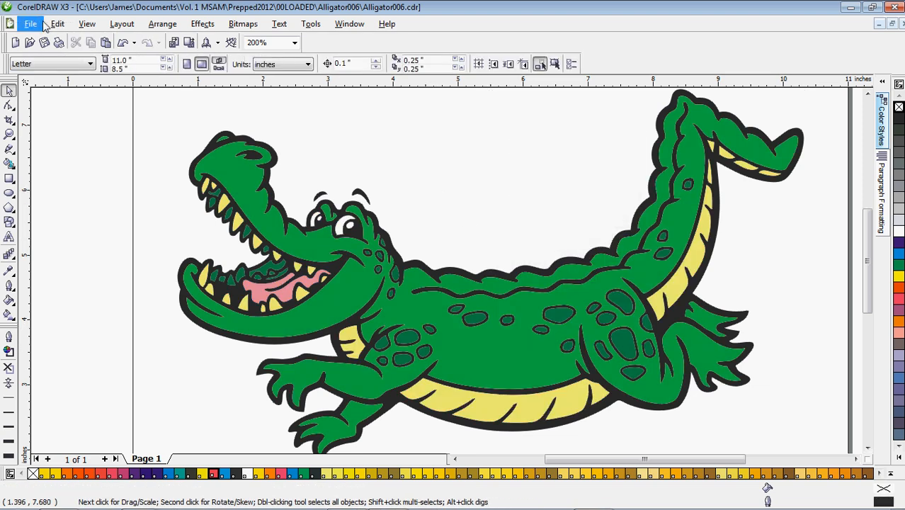
{"action": "key", "text": "ctrl+p"}
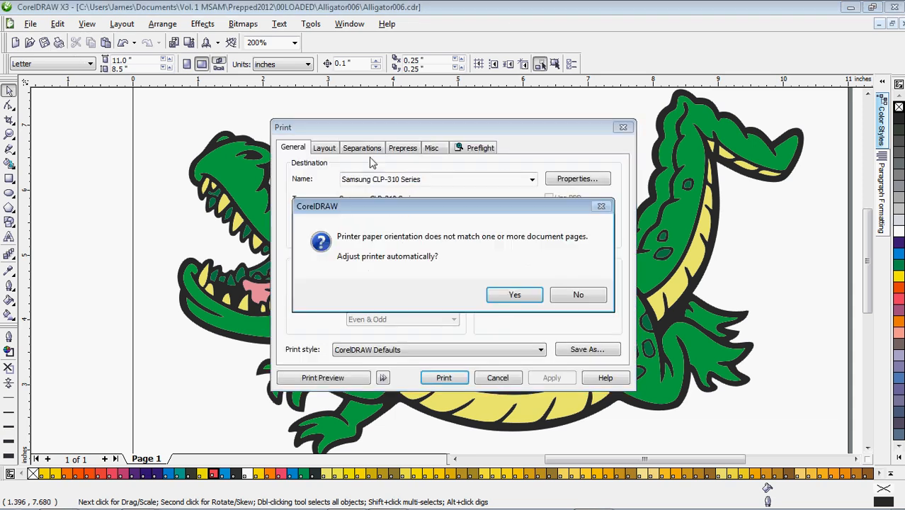
{"action": "left_click", "coordinate": [568, 314]}
{"action": "left_click", "coordinate": [362, 147]}
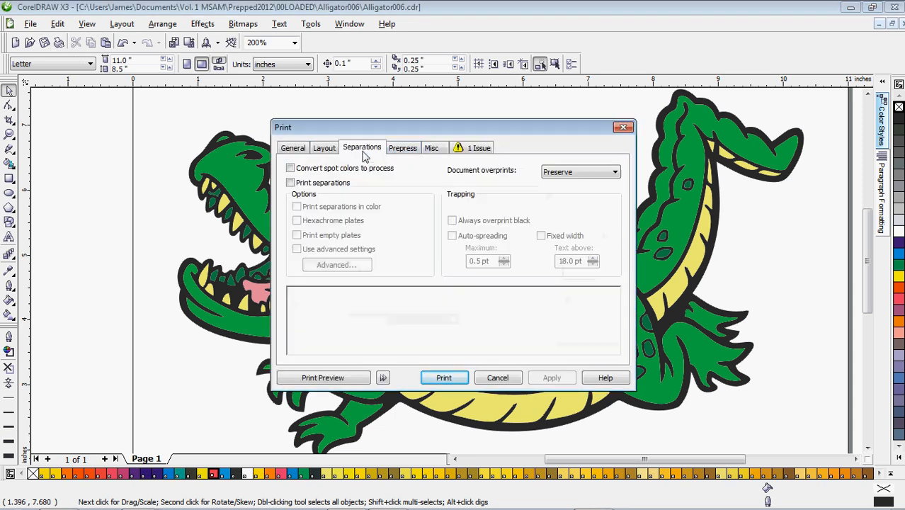
{"action": "left_click", "coordinate": [291, 182]}
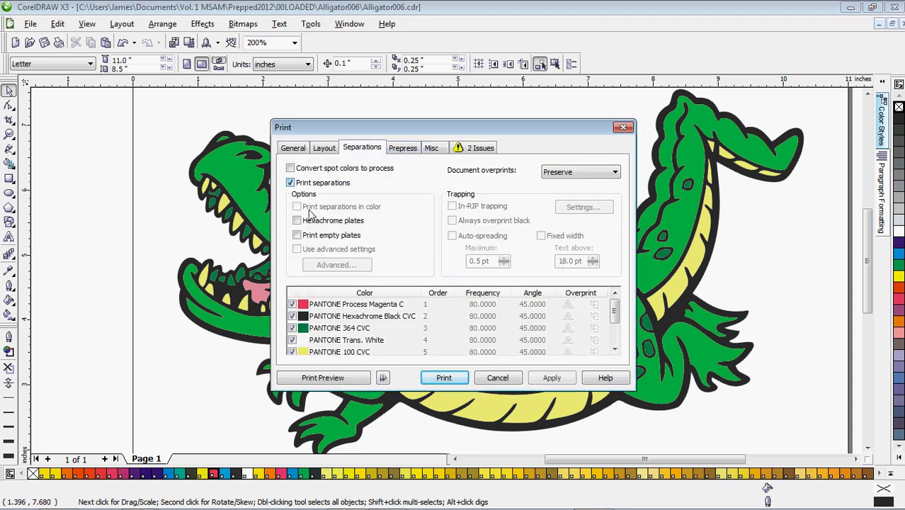
{"action": "left_click", "coordinate": [323, 378]}
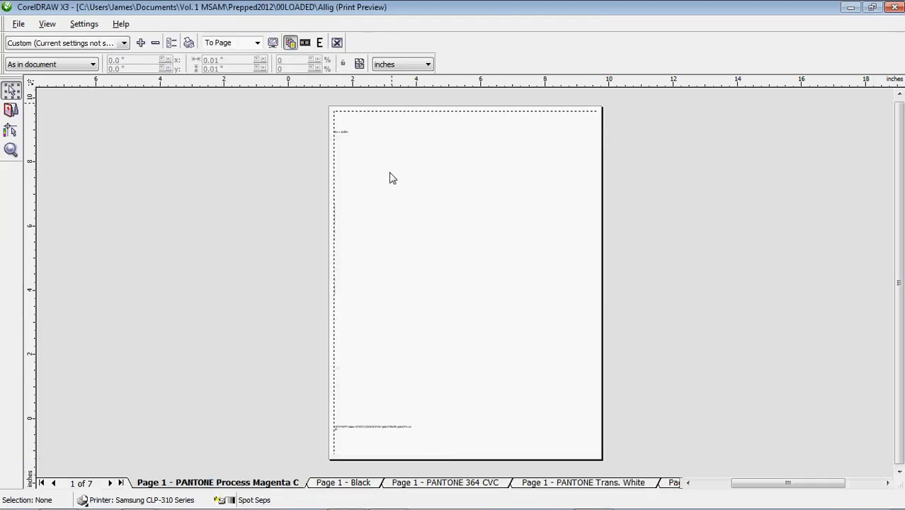
{"action": "left_click", "coordinate": [896, 9]}
{"action": "left_click", "coordinate": [497, 380]}
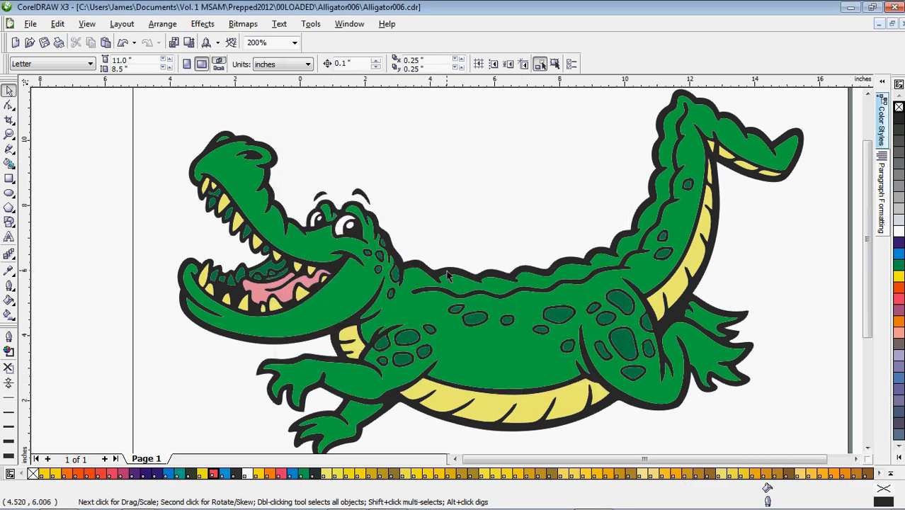
{"action": "scroll", "coordinate": [417, 162], "scroll_direction": "down", "scroll_amount": 1}
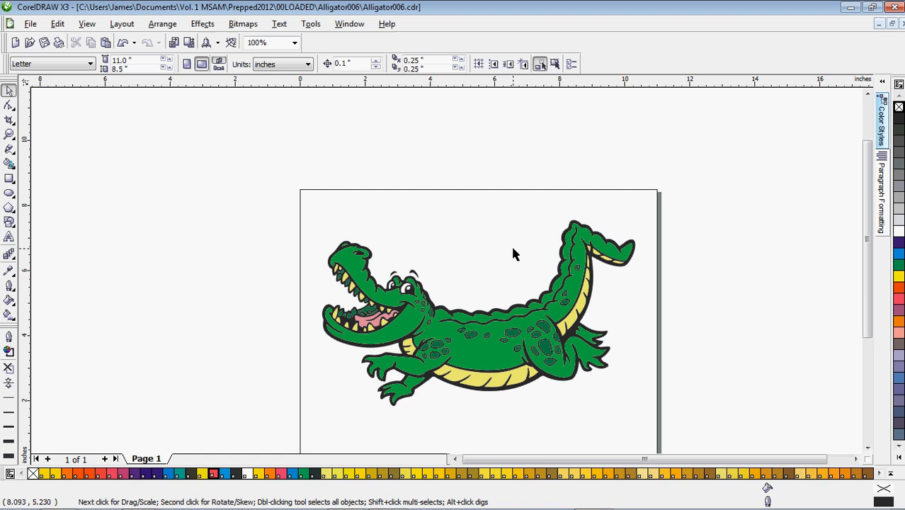
Marquee-select the three alligator objects and group them with Ctrl+G.
{"action": "left_click_drag", "start_coordinate": [258, 121], "coordinate": [733, 426]}
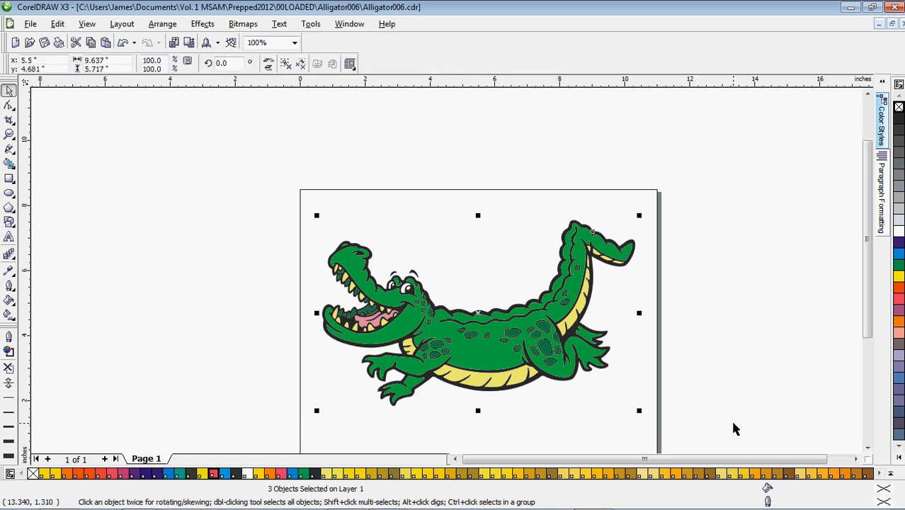
{"action": "key", "text": "ctrl+g"}
{"action": "left_click", "coordinate": [470, 177]}
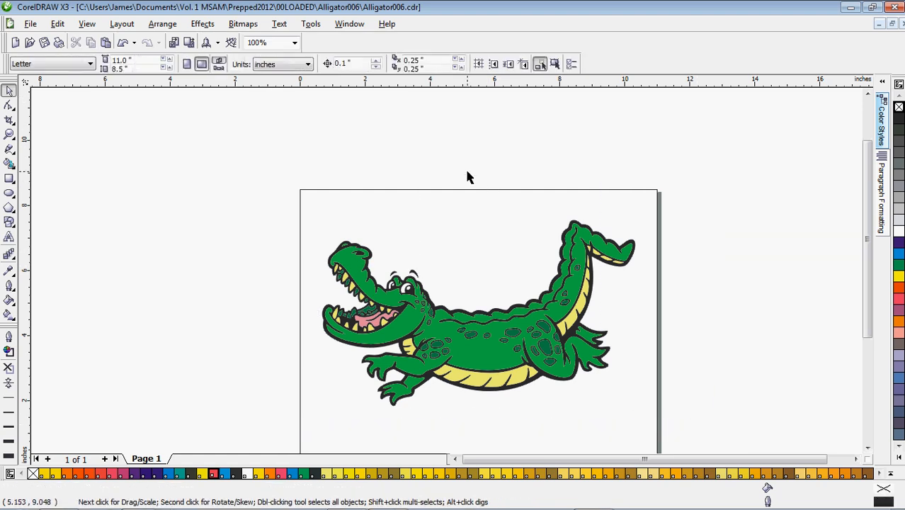
{"action": "mouse_move", "coordinate": [389, 500]}
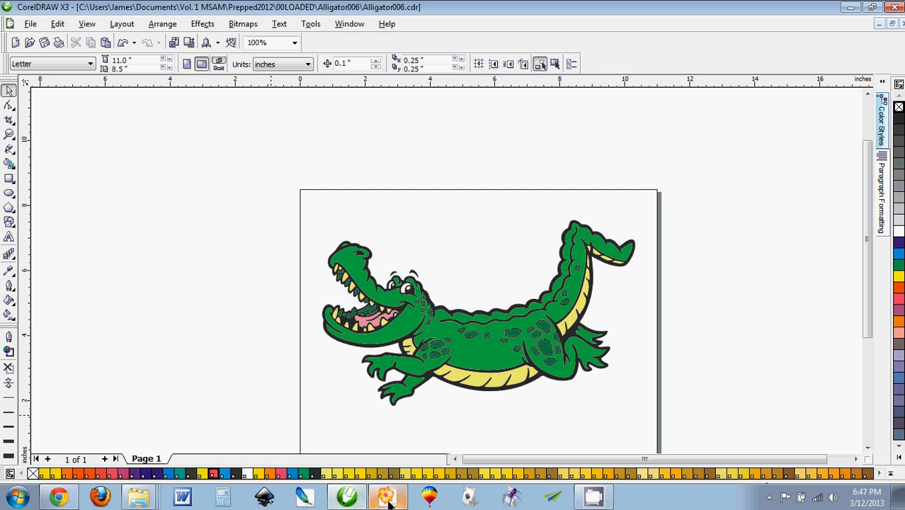
Switch to the Alligator006 file in Illustrator and select the alligator's parts.
{"action": "left_click", "coordinate": [388, 500]}
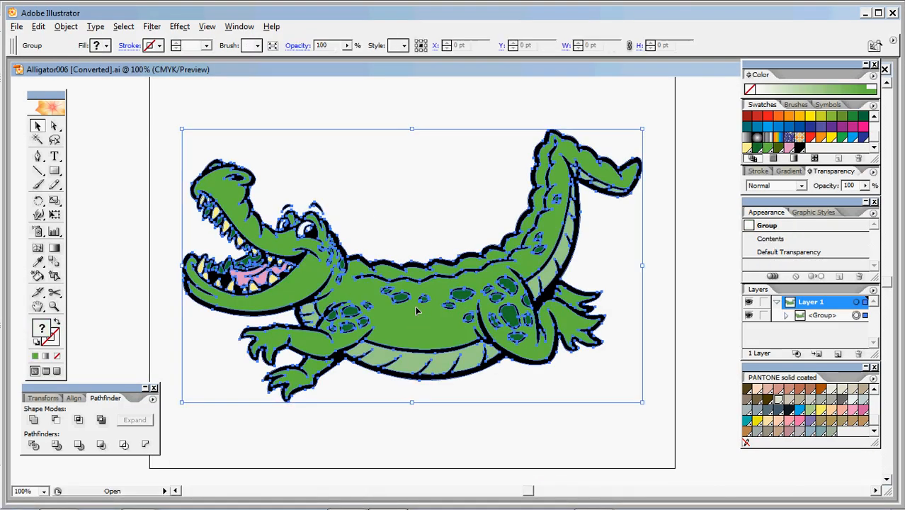
{"action": "left_click", "coordinate": [416, 309]}
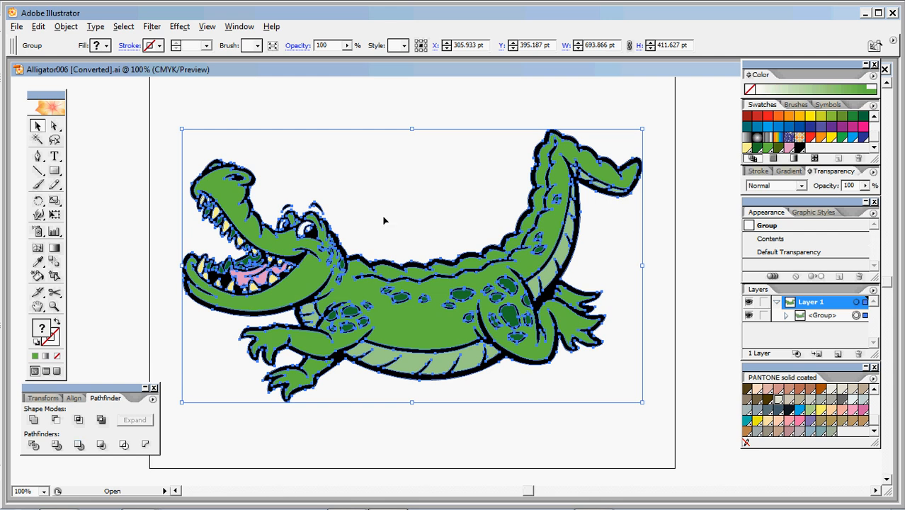
{"action": "left_click", "coordinate": [419, 180]}
{"action": "left_click", "coordinate": [415, 279]}
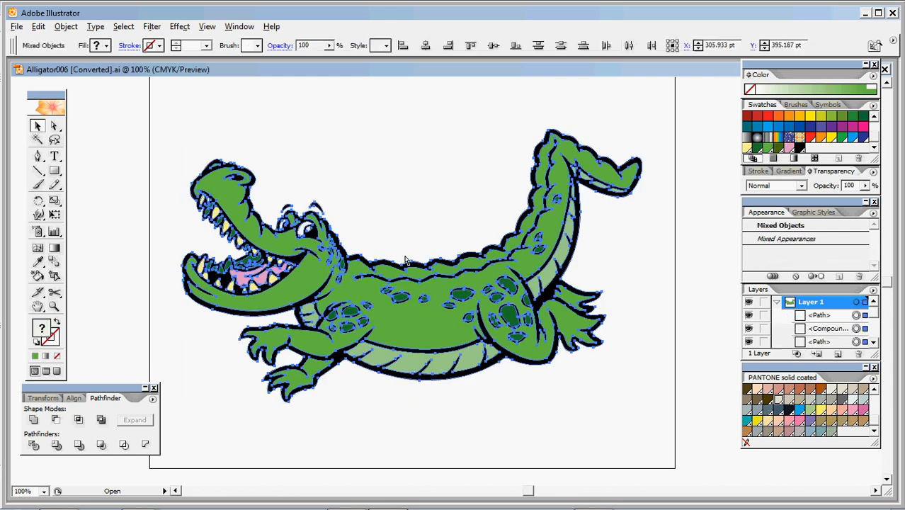
Test-move the green body compound path, undo it, and deselect.
{"action": "left_click", "coordinate": [414, 280]}
{"action": "left_click_drag", "start_coordinate": [398, 234], "coordinate": [419, 255]}
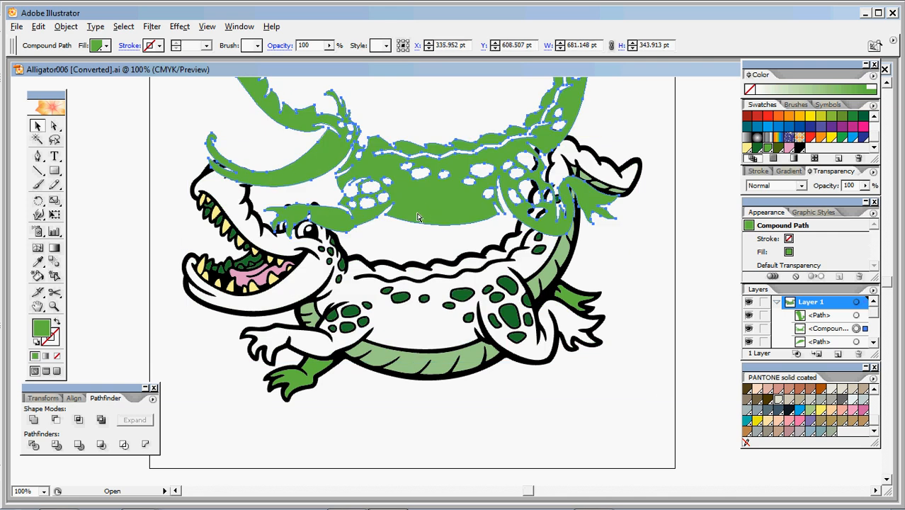
{"action": "key", "text": "ctrl+z"}
{"action": "left_click", "coordinate": [283, 100]}
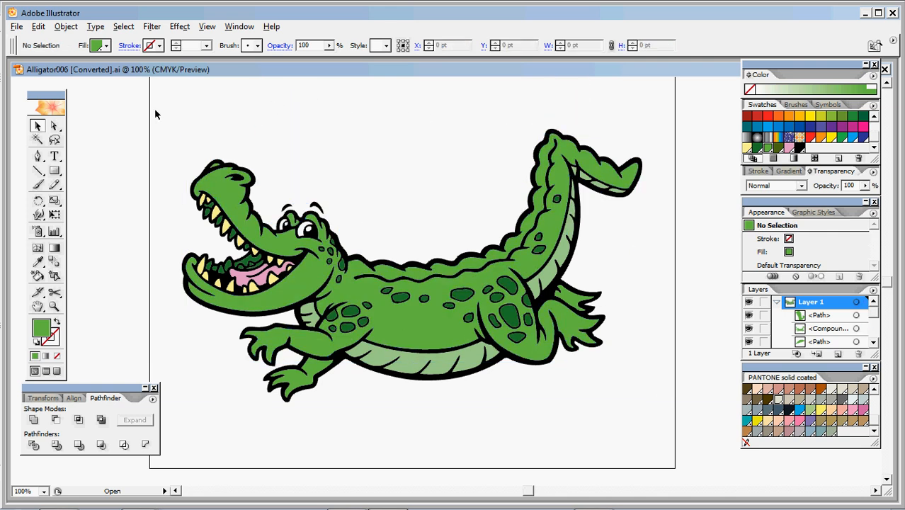
Select all parts, test-pull the coloured fills off the outline, undo, and zoom to 300%.
{"action": "left_click_drag", "start_coordinate": [149, 91], "coordinate": [707, 439]}
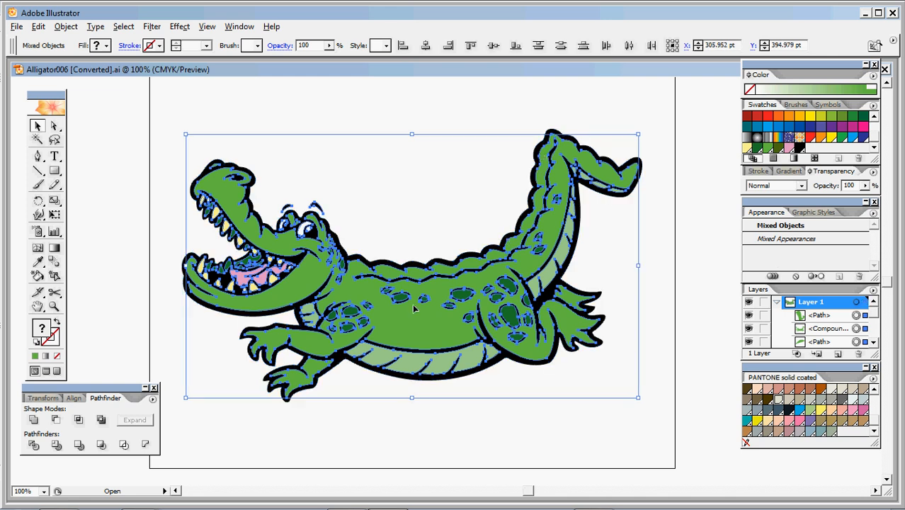
{"action": "left_click_drag", "start_coordinate": [415, 309], "coordinate": [547, 334]}
{"action": "key", "text": "ctrl+z"}
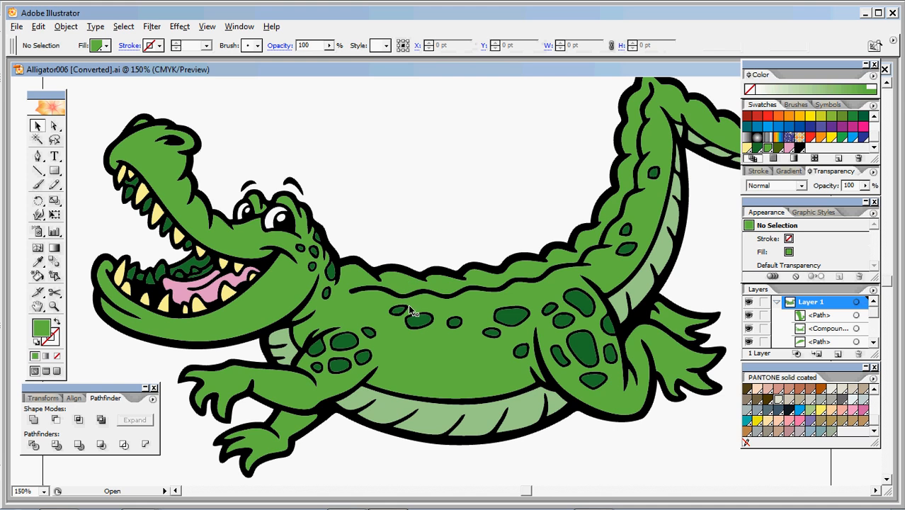
{"action": "left_click", "coordinate": [416, 301]}
{"action": "key", "text": "ctrl+plus"}
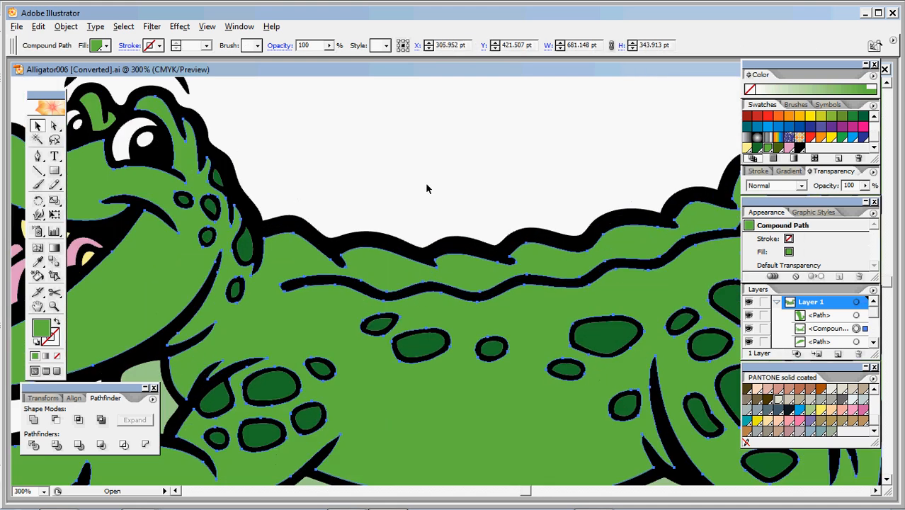
{"action": "key", "text": "ctrl+shift+a"}
Inspect the wavy back line, select the black body outline, and bring up Select > Same.
{"action": "left_click_drag", "start_coordinate": [441, 293], "coordinate": [450, 193]}
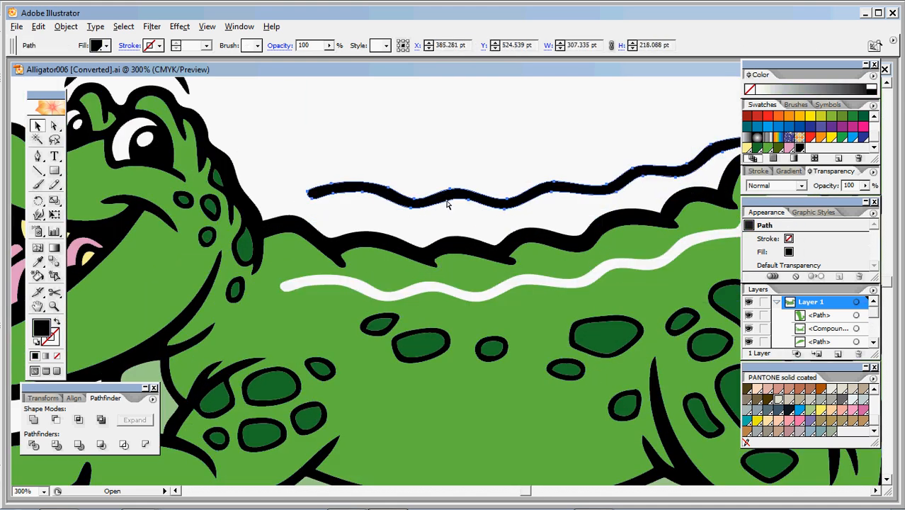
{"action": "key", "text": "ctrl+z"}
{"action": "left_click", "coordinate": [387, 241]}
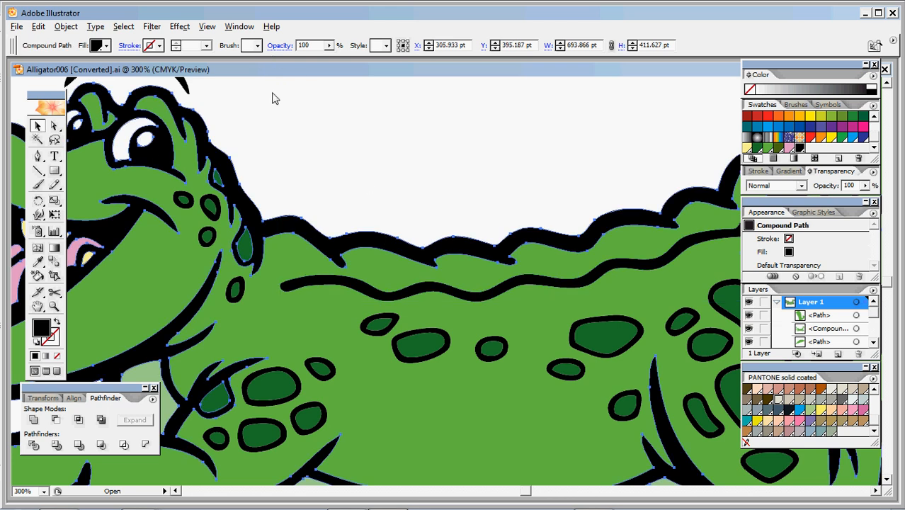
{"action": "left_click", "coordinate": [123, 26]}
{"action": "mouse_move", "coordinate": [24, 128]}
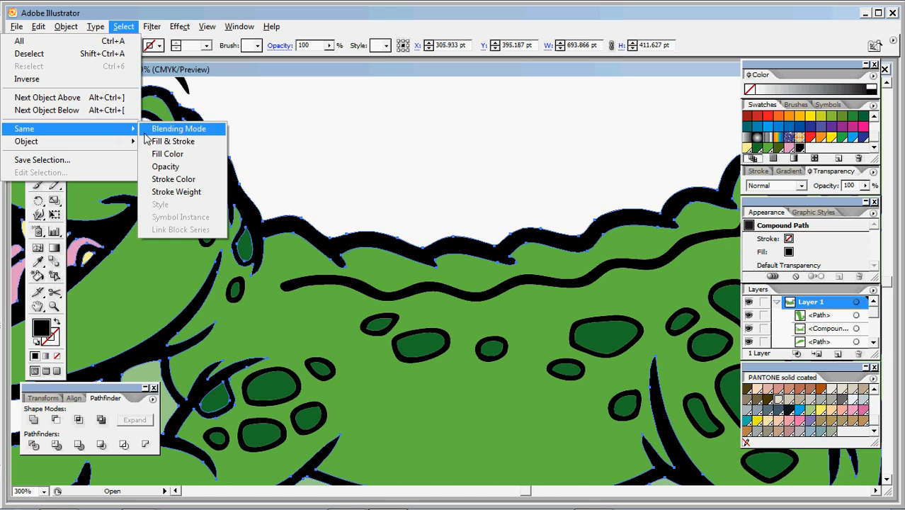
Select all objects sharing the black fill colour and zoom out to view the whole alligator.
{"action": "left_click", "coordinate": [167, 154]}
{"action": "key", "text": "ctrl+minus"}
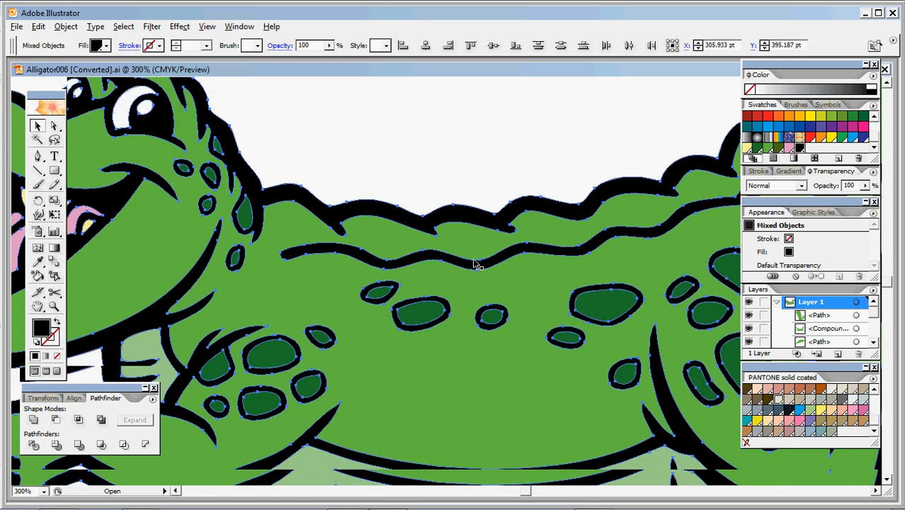
{"action": "key", "text": "ctrl+minus"}
{"action": "key", "text": "ctrl+plus"}
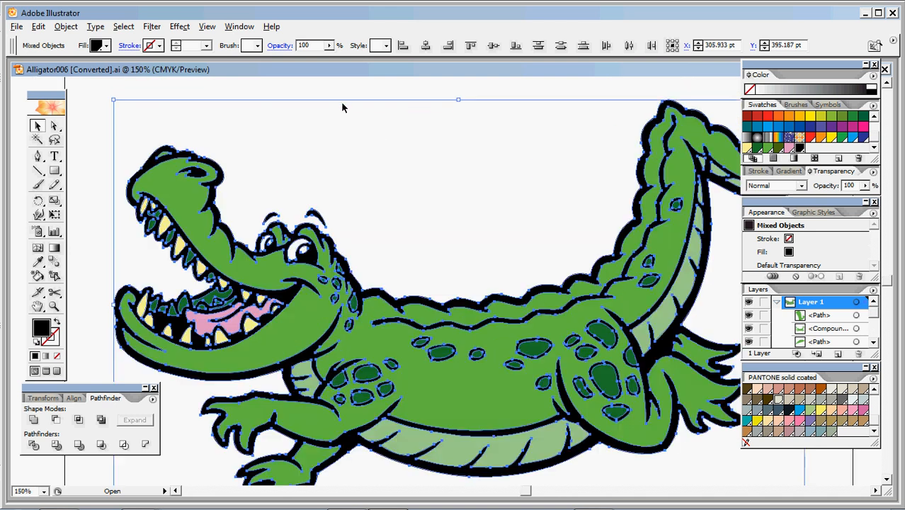
{"action": "key", "text": "ctrl+minus"}
{"action": "key", "text": "ctrl+minus"}
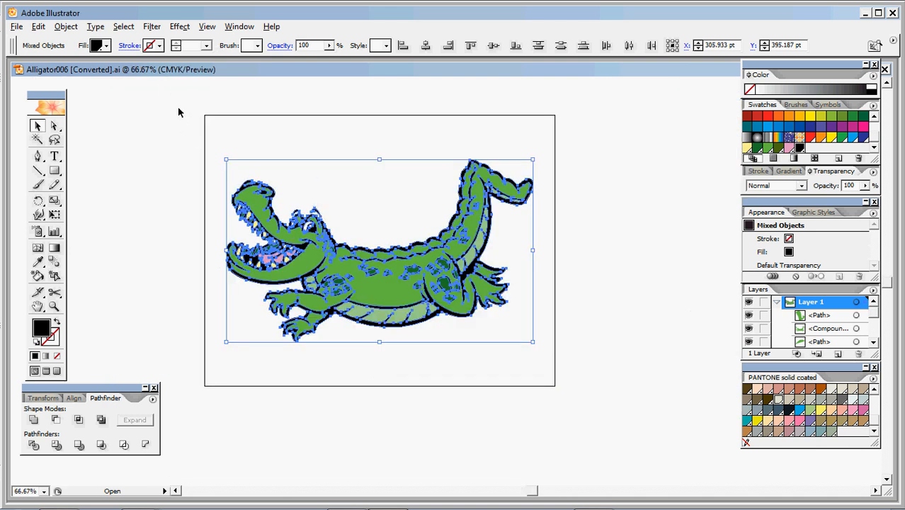
Marquee-select the coloured artwork without the black outline and zoom back to 150%.
{"action": "left_click_drag", "start_coordinate": [178, 108], "coordinate": [656, 395]}
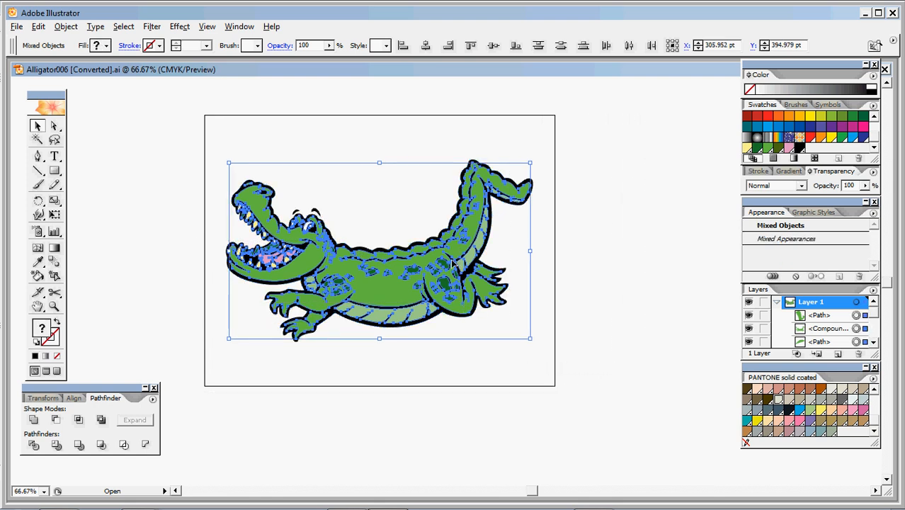
{"action": "scroll", "coordinate": [381, 292], "scroll_direction": "up", "scroll_amount": 1}
{"action": "left_click_drag", "start_coordinate": [378, 314], "coordinate": [378, 314]}
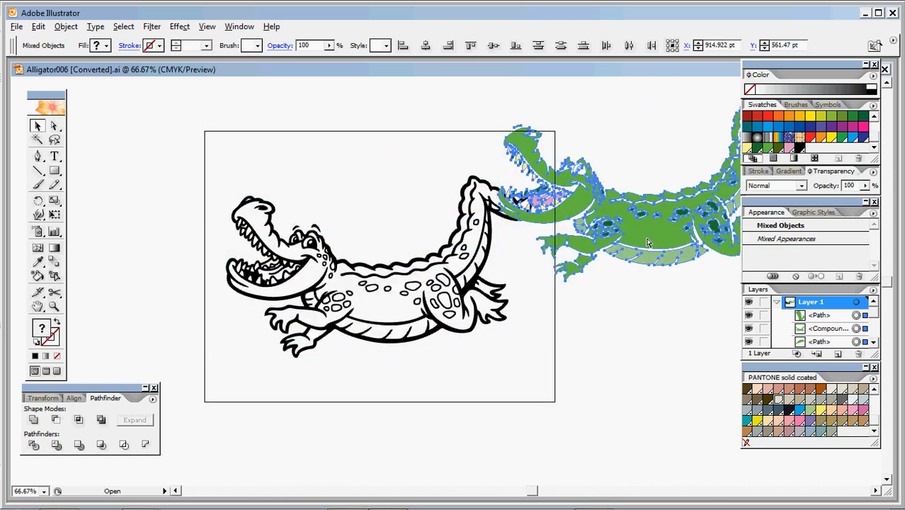
{"action": "scroll", "coordinate": [381, 302], "scroll_direction": "up", "scroll_amount": 1}
{"action": "key", "text": "ctrl+plus"}
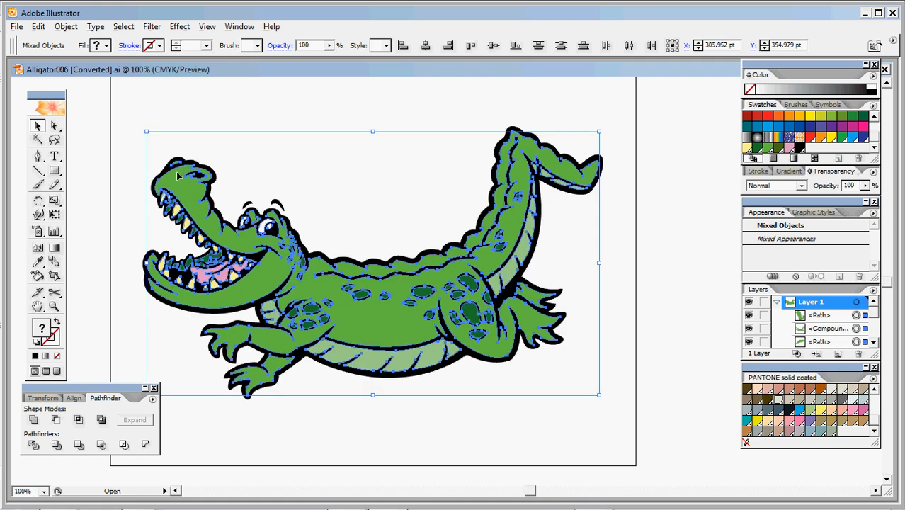
{"action": "key", "text": "ctrl+plus"}
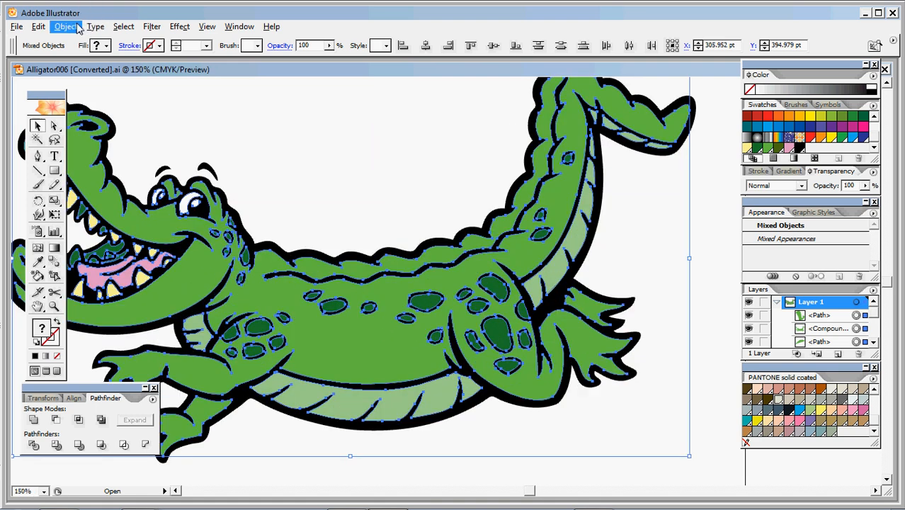
Group the selected coloured alligator artwork via Object > Group.
{"action": "left_click", "coordinate": [66, 26]}
{"action": "left_click", "coordinate": [78, 66]}
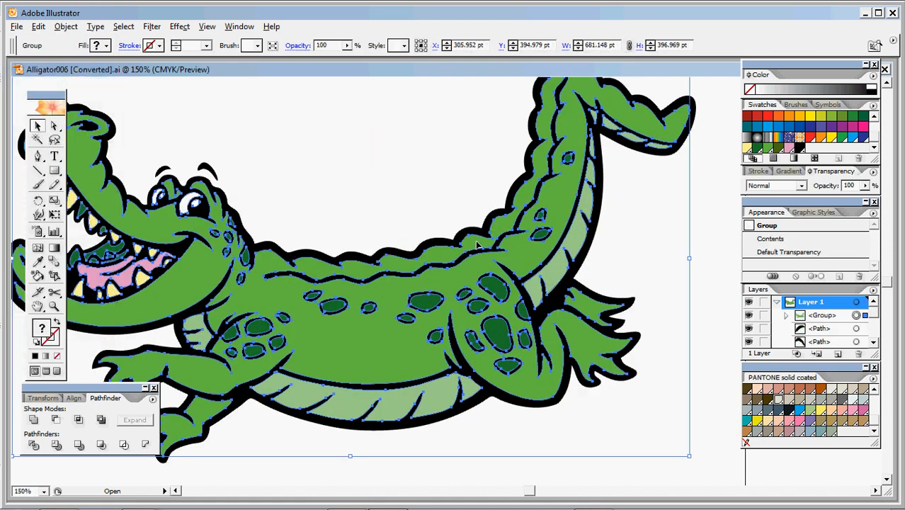
{"action": "left_click", "coordinate": [66, 26]}
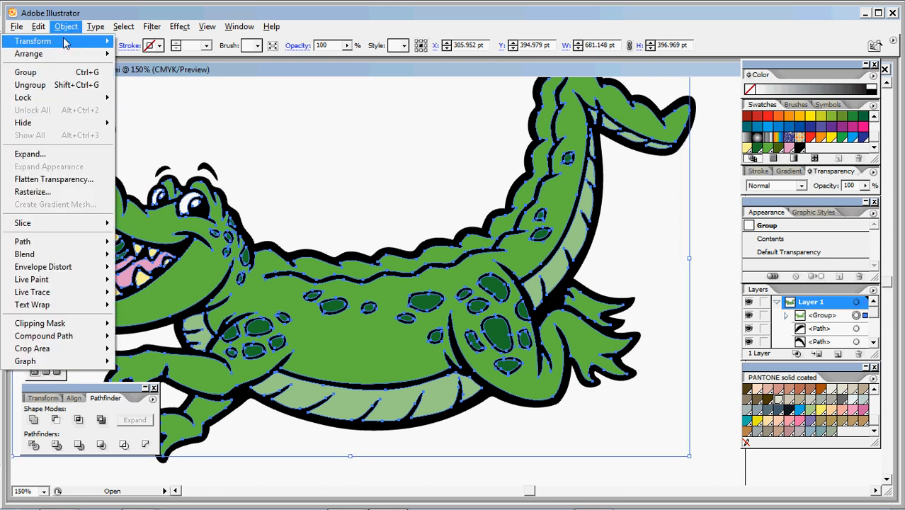
{"action": "left_click", "coordinate": [66, 26]}
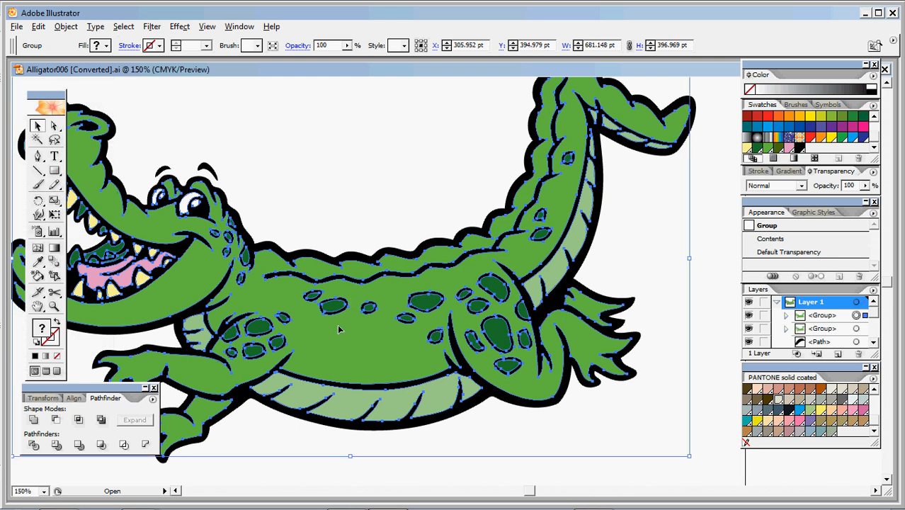
Duplicate the coloured art group and place the copy exactly over the original.
{"action": "left_click_drag", "start_coordinate": [361, 212], "coordinate": [463, 356]}
{"action": "key", "text": "ctrl+z"}
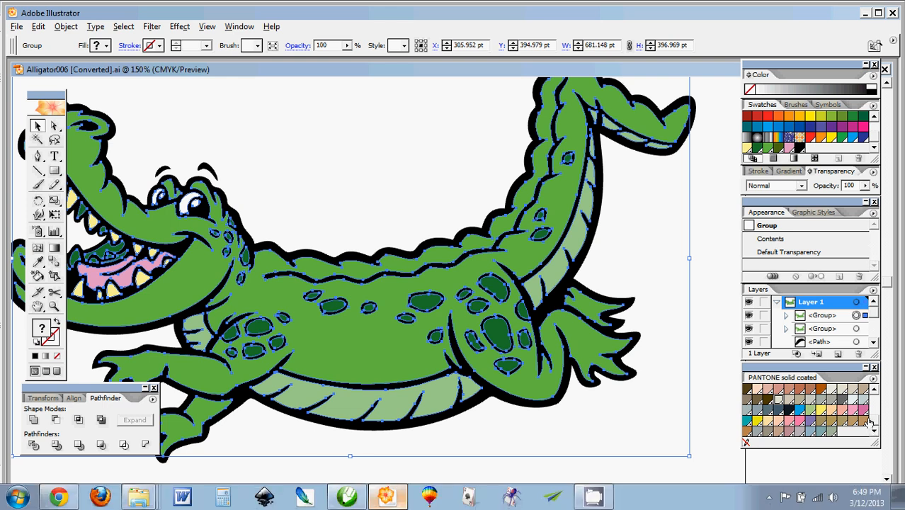
{"action": "scroll", "coordinate": [870, 422], "scroll_direction": "down", "scroll_amount": 3}
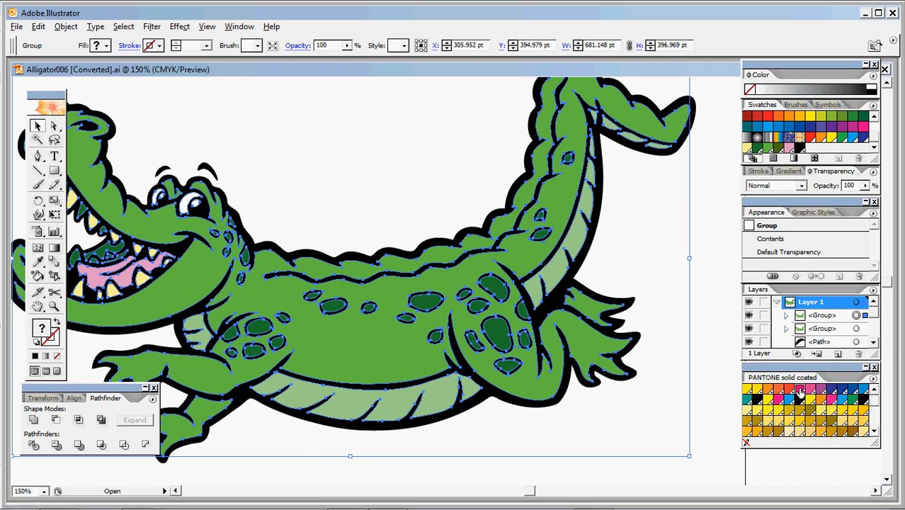
Fill the duplicate group with magenta PANTONE and give it a 1 pt white stroke.
{"action": "left_click", "coordinate": [800, 391]}
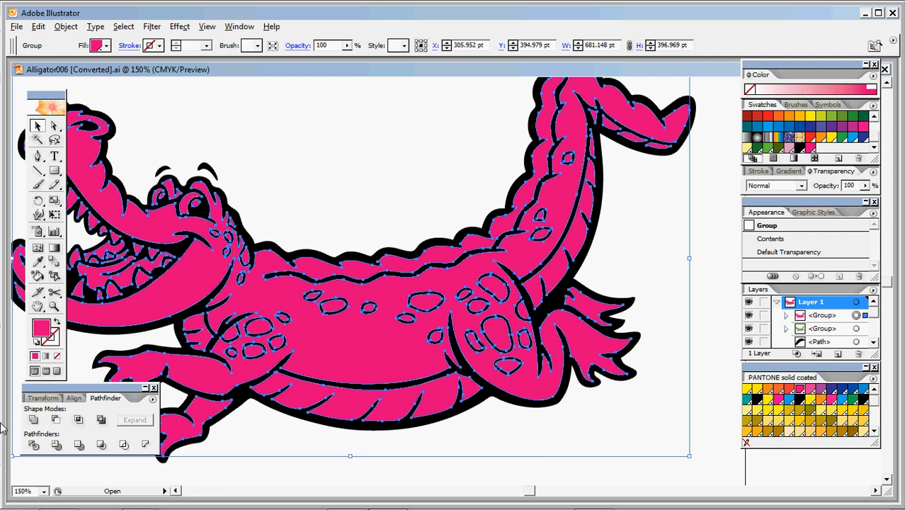
{"action": "left_click", "coordinate": [49, 338]}
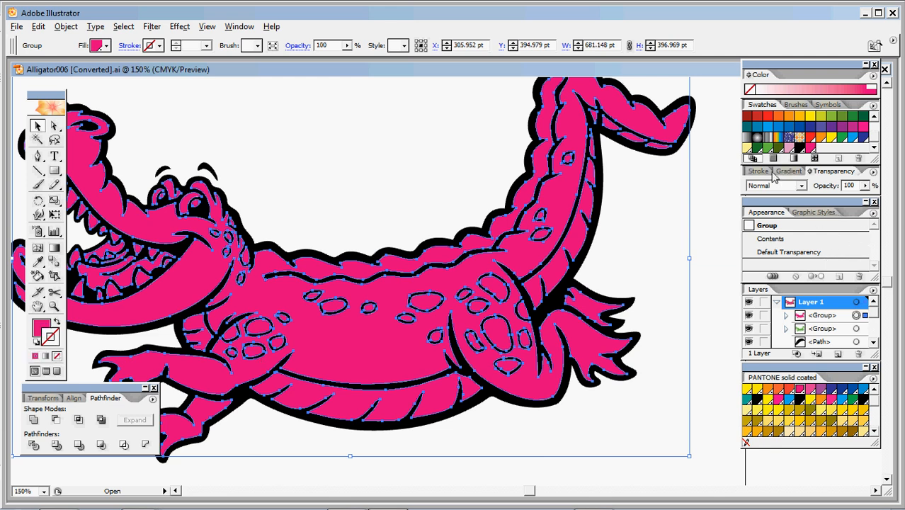
{"action": "left_click", "coordinate": [759, 172]}
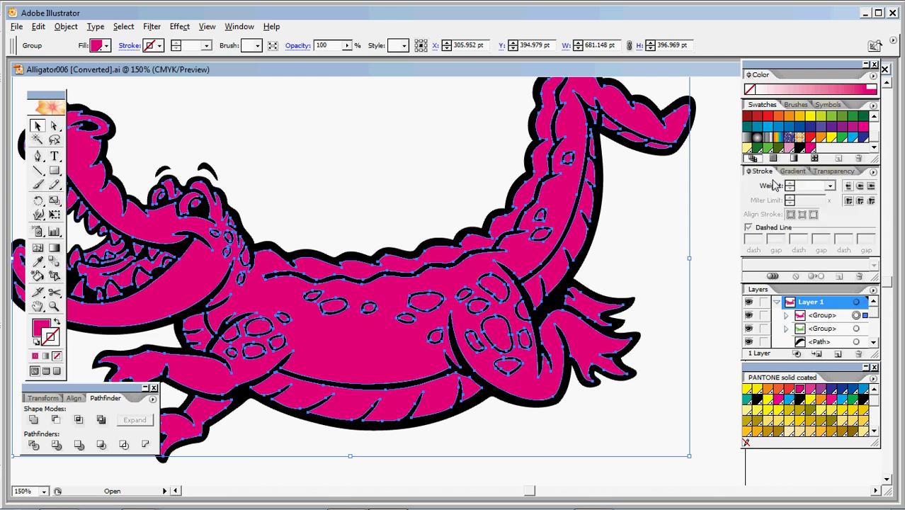
{"action": "left_click", "coordinate": [829, 185]}
{"action": "left_click", "coordinate": [814, 212]}
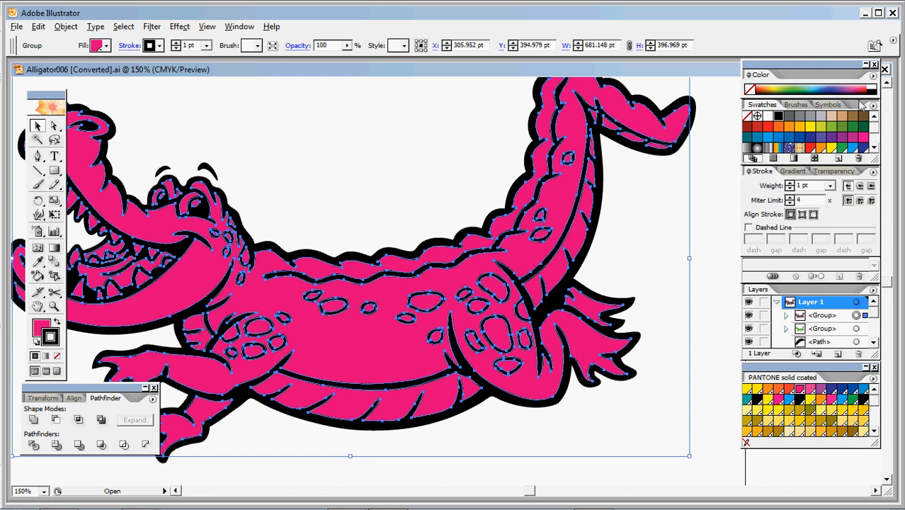
{"action": "scroll", "coordinate": [307, 276], "scroll_direction": "up", "scroll_amount": 1}
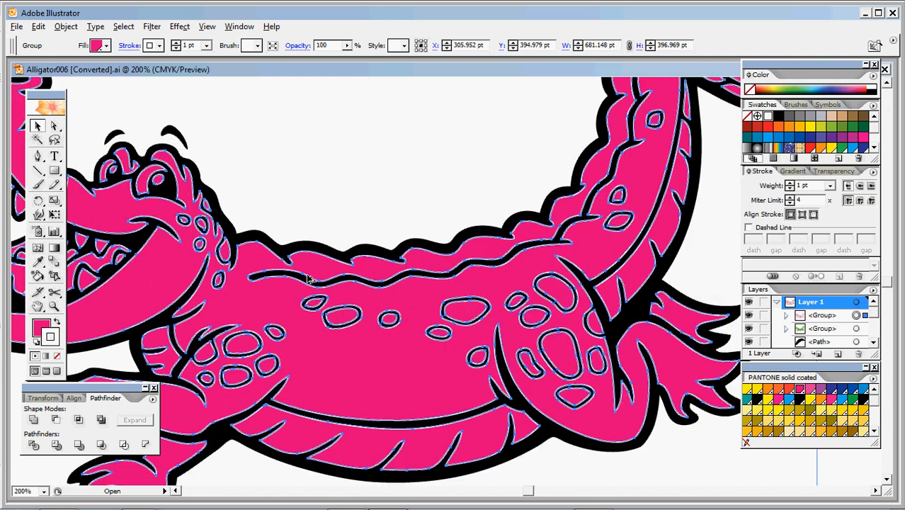
{"action": "scroll", "coordinate": [307, 276], "scroll_direction": "up", "scroll_amount": 2}
Reselect the magenta group and send it behind the coloured artwork.
{"action": "left_click", "coordinate": [327, 128]}
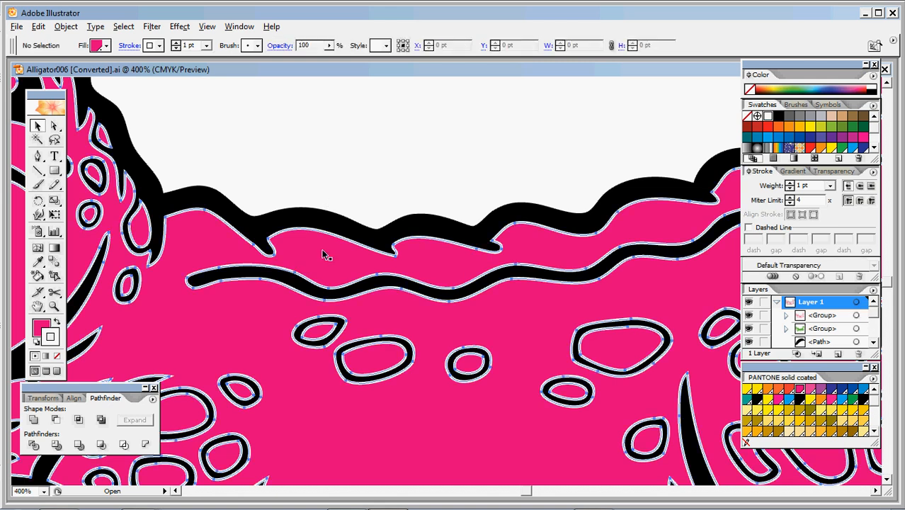
{"action": "left_click", "coordinate": [324, 252]}
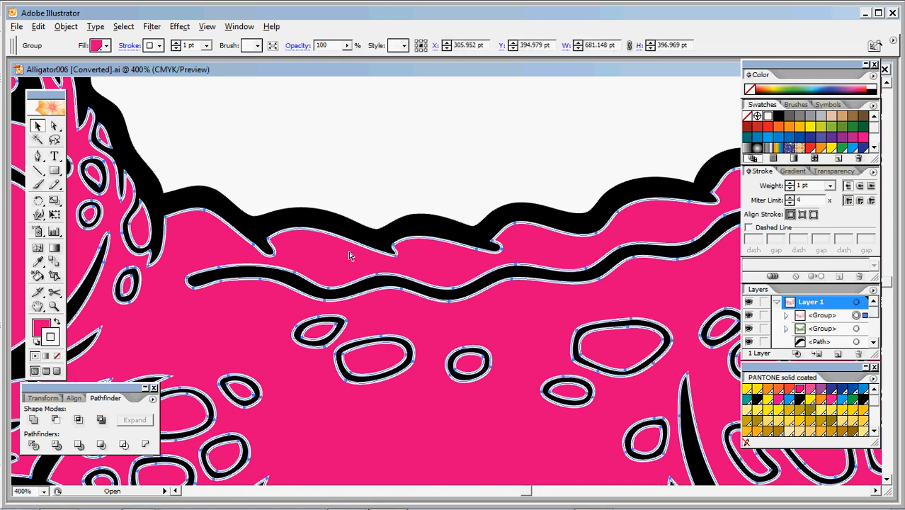
{"action": "scroll", "coordinate": [349, 255], "scroll_direction": "right", "scroll_amount": 1}
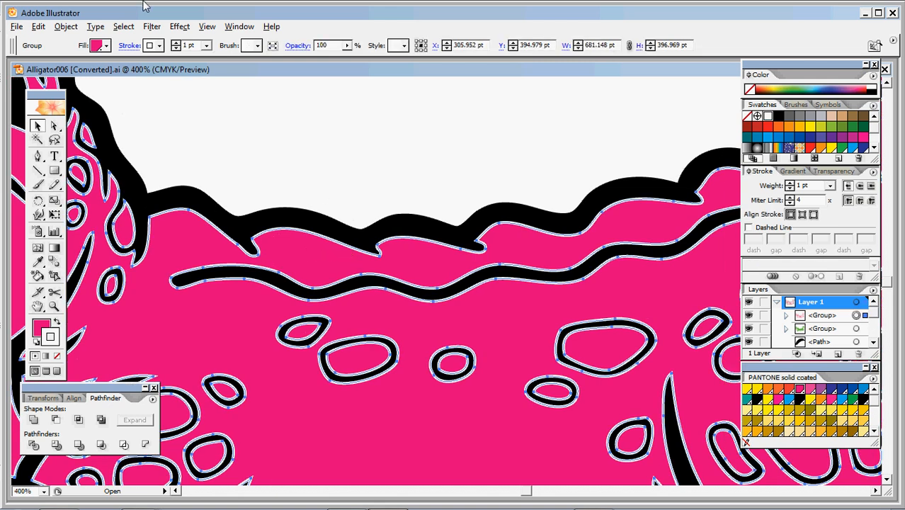
{"action": "left_click", "coordinate": [95, 26]}
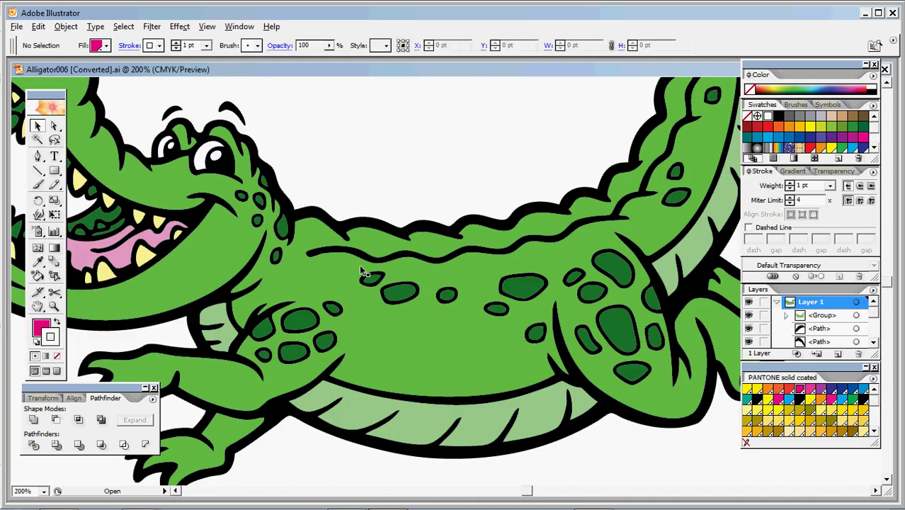
Test-move the green art off the pink underbase, undo each move and zoom to 100%.
{"action": "left_click", "coordinate": [361, 271]}
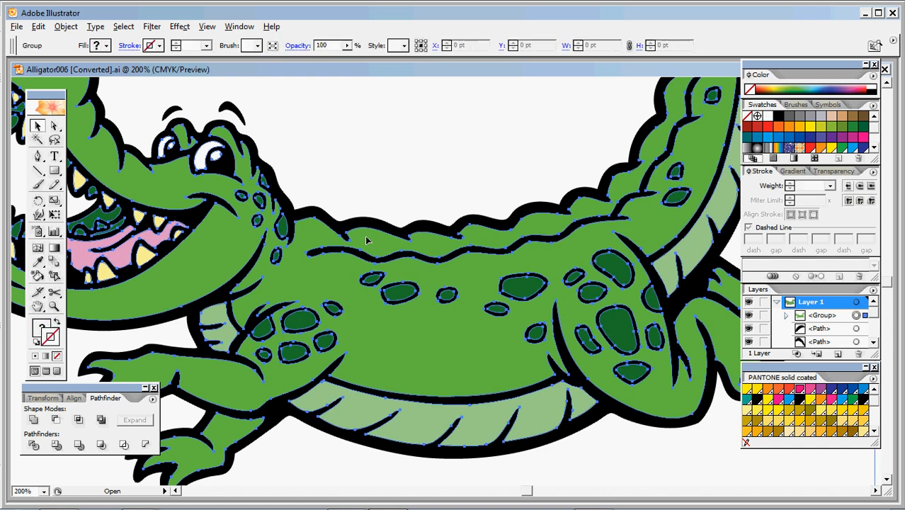
{"action": "left_click", "coordinate": [480, 166]}
{"action": "left_click_drag", "start_coordinate": [383, 241], "coordinate": [471, 151]}
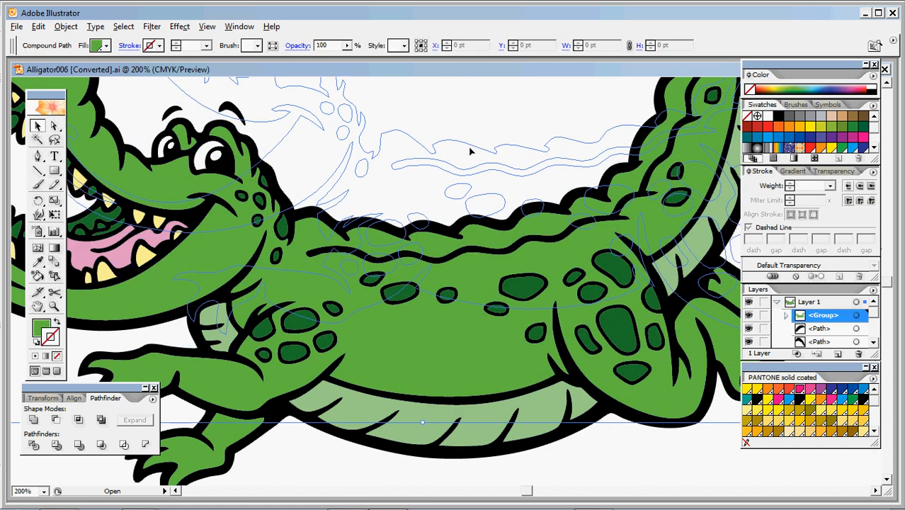
{"action": "key", "text": "ctrl+z"}
{"action": "key", "text": "ctrl+minus"}
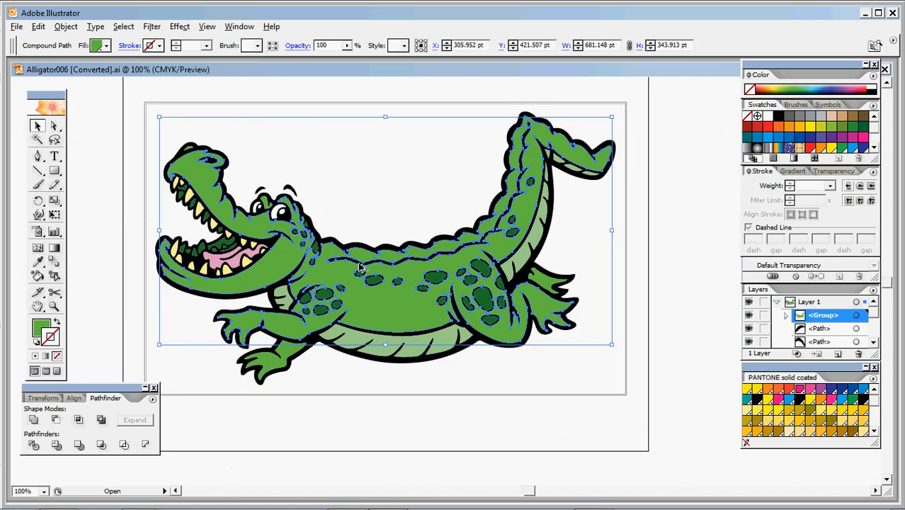
{"action": "left_click", "coordinate": [325, 158]}
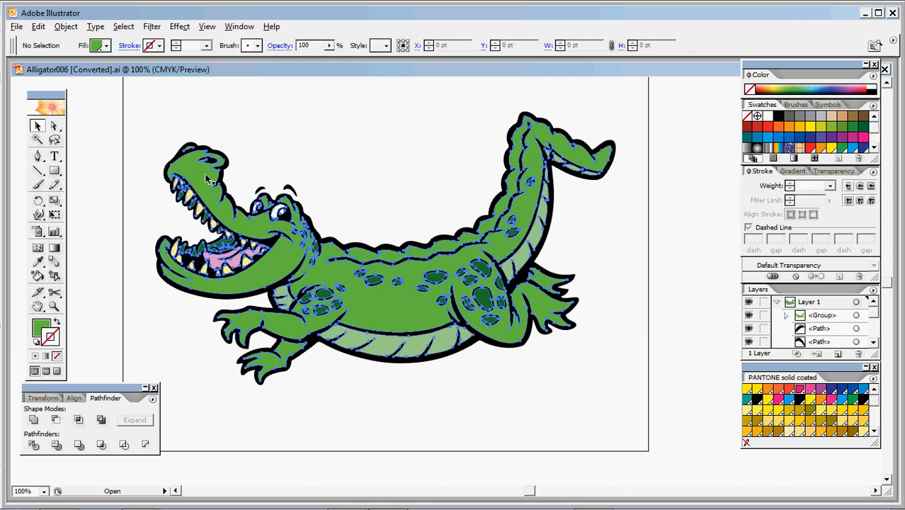
{"action": "left_click_drag", "start_coordinate": [289, 184], "coordinate": [338, 136]}
{"action": "key", "text": "ctrl+z"}
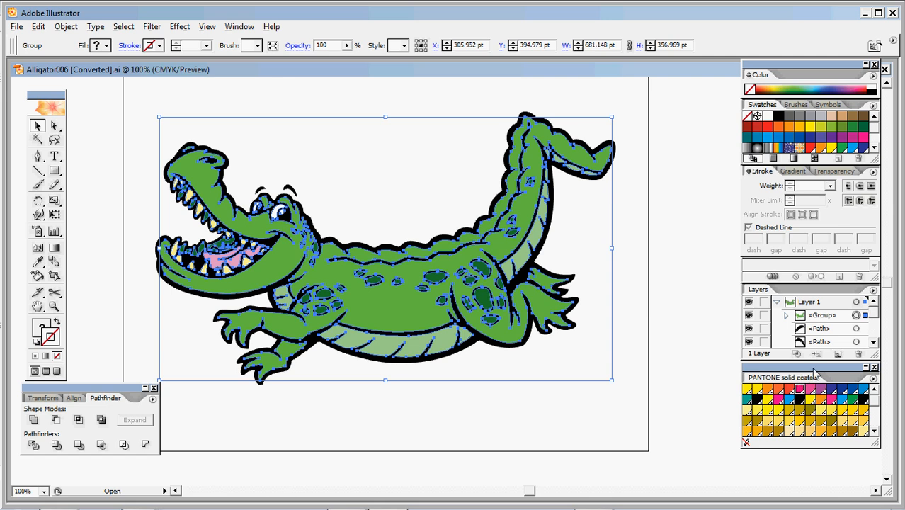
Rearrange the panels so the Appearance and floating Attributes panels are in view.
{"action": "left_click_drag", "start_coordinate": [801, 366], "coordinate": [807, 390]}
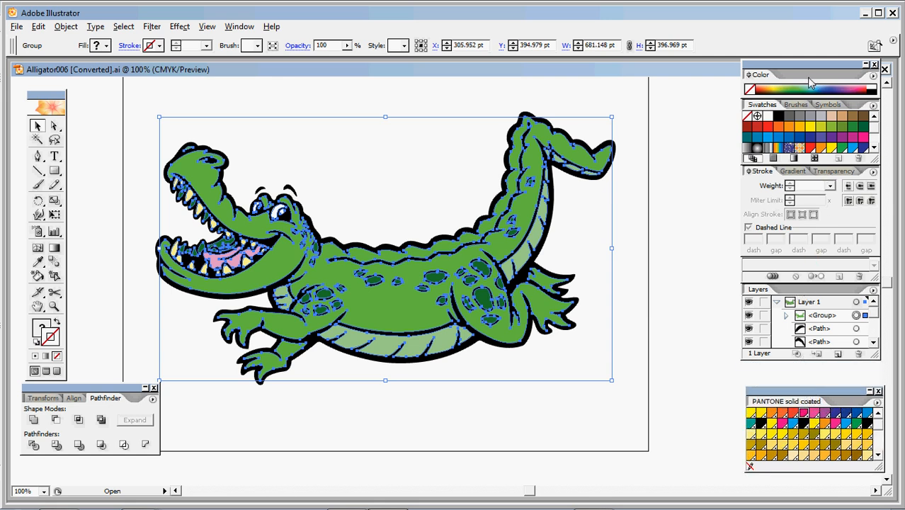
{"action": "left_click_drag", "start_coordinate": [809, 69], "coordinate": [810, 58]}
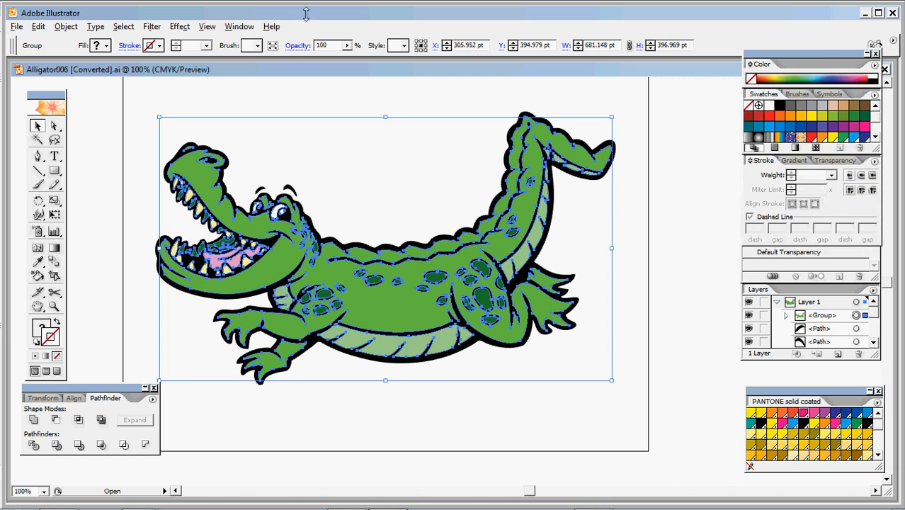
{"action": "left_click", "coordinate": [208, 26]}
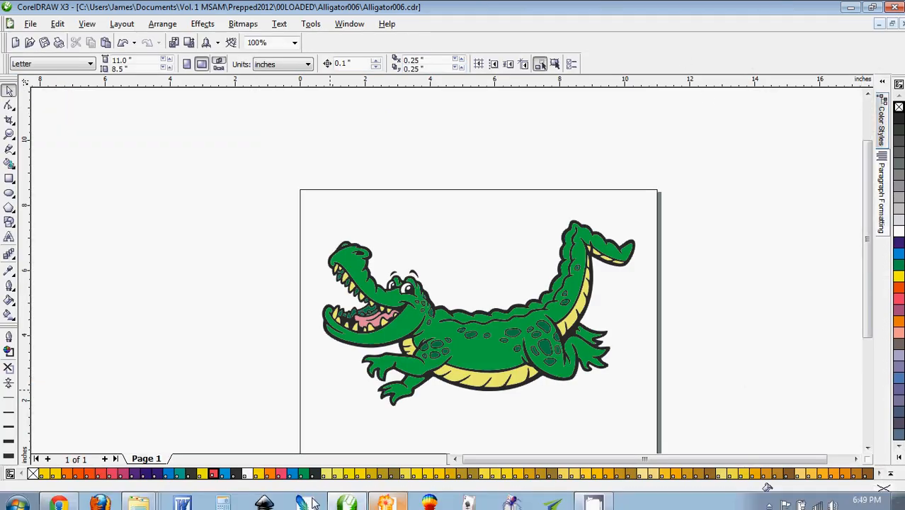
{"action": "left_click", "coordinate": [386, 495]}
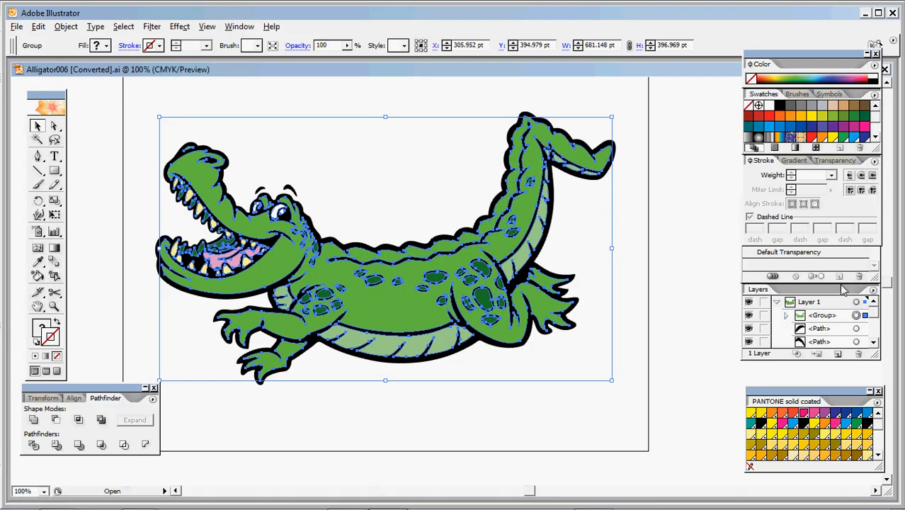
{"action": "mouse_move", "coordinate": [859, 271]}
{"action": "left_mouse_down"}
{"action": "mouse_move", "coordinate": [834, 225]}
{"action": "mouse_move", "coordinate": [662, 324]}
{"action": "left_mouse_up"}
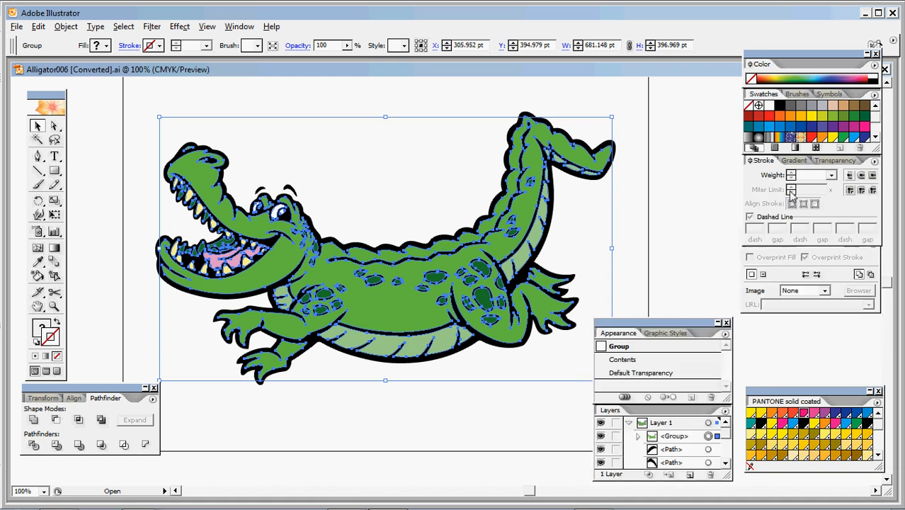
{"action": "left_click_drag", "start_coordinate": [781, 248], "coordinate": [622, 230]}
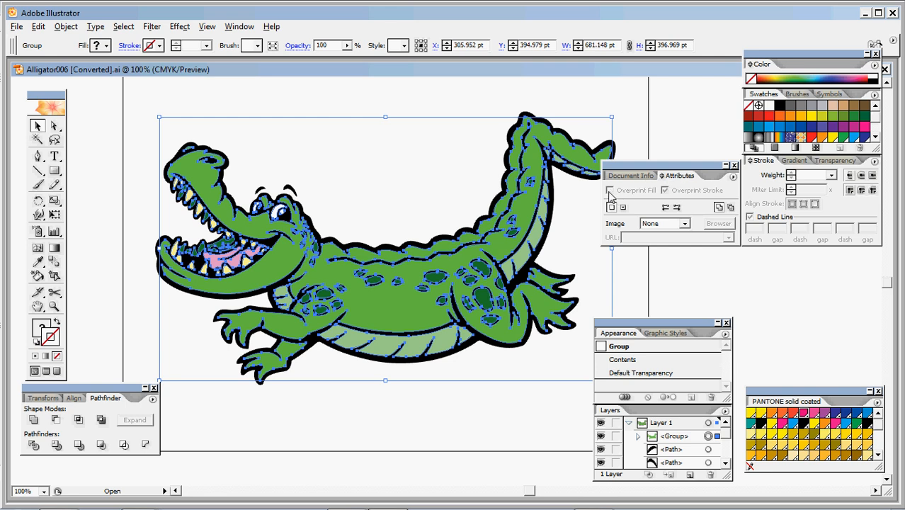
Ungroup the alligator artwork via Object > Ungroup.
{"action": "left_click", "coordinate": [264, 144]}
{"action": "left_click", "coordinate": [318, 227]}
{"action": "left_click", "coordinate": [66, 26]}
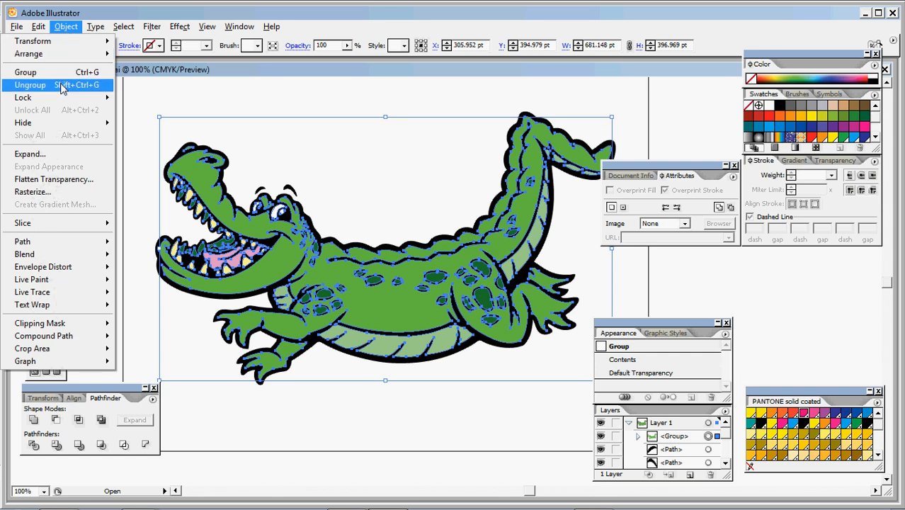
{"action": "left_click", "coordinate": [59, 89]}
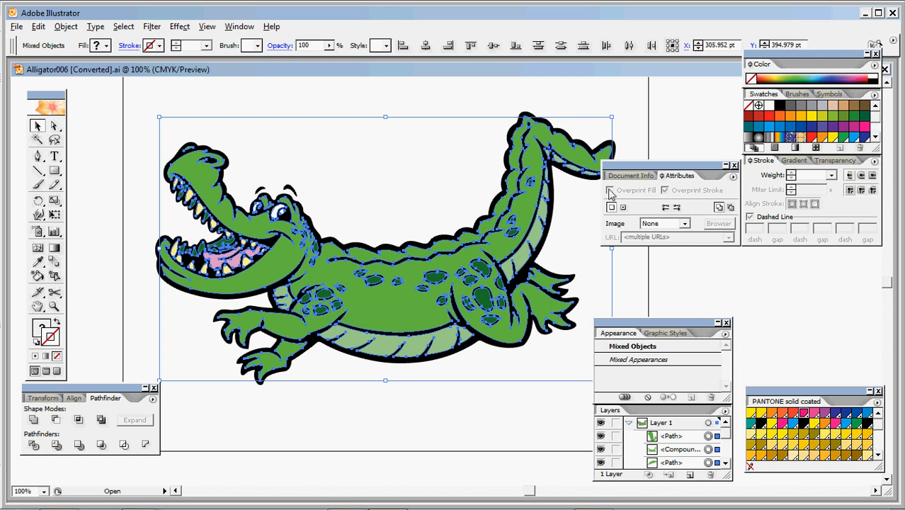
{"action": "right_click", "coordinate": [384, 294]}
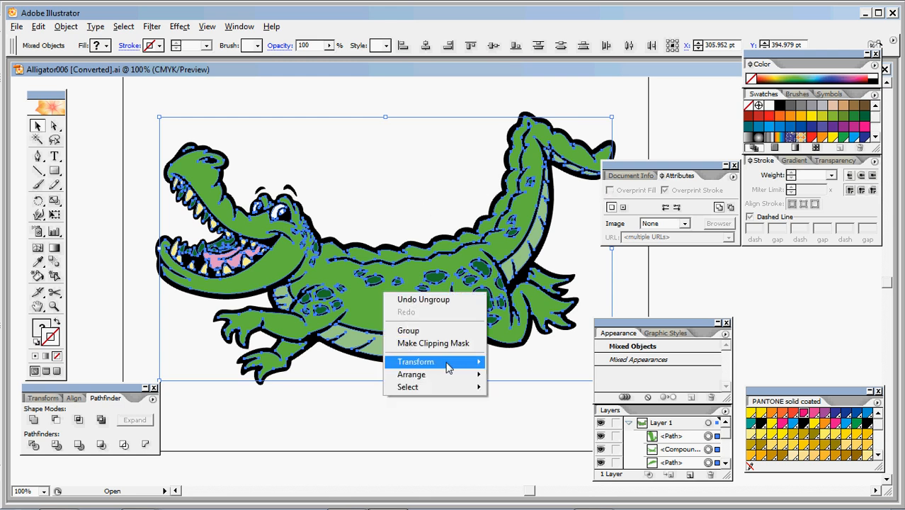
{"action": "key", "text": "Escape"}
{"action": "left_click", "coordinate": [325, 132]}
Set the light green body fill and all same-colour fills to Overprint Fill.
{"action": "left_click", "coordinate": [277, 237]}
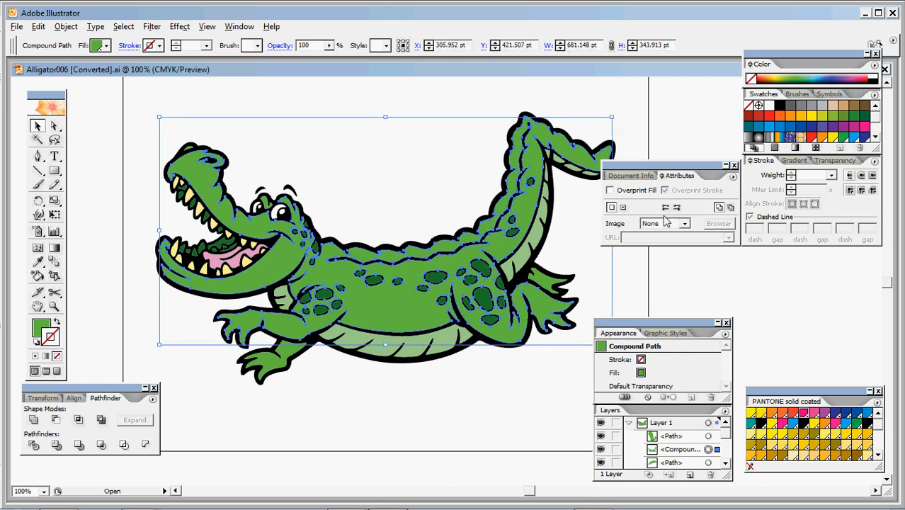
{"action": "left_click", "coordinate": [610, 191]}
{"action": "left_click", "coordinate": [123, 26]}
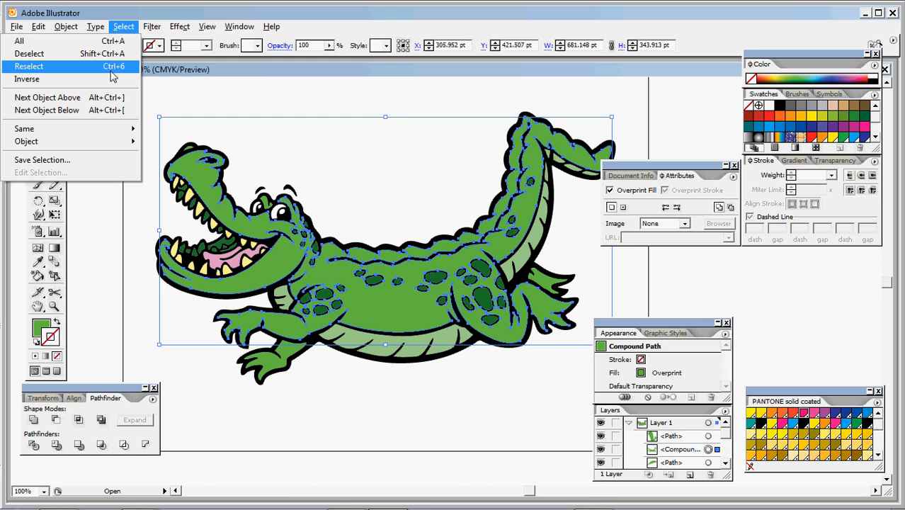
{"action": "mouse_move", "coordinate": [24, 128]}
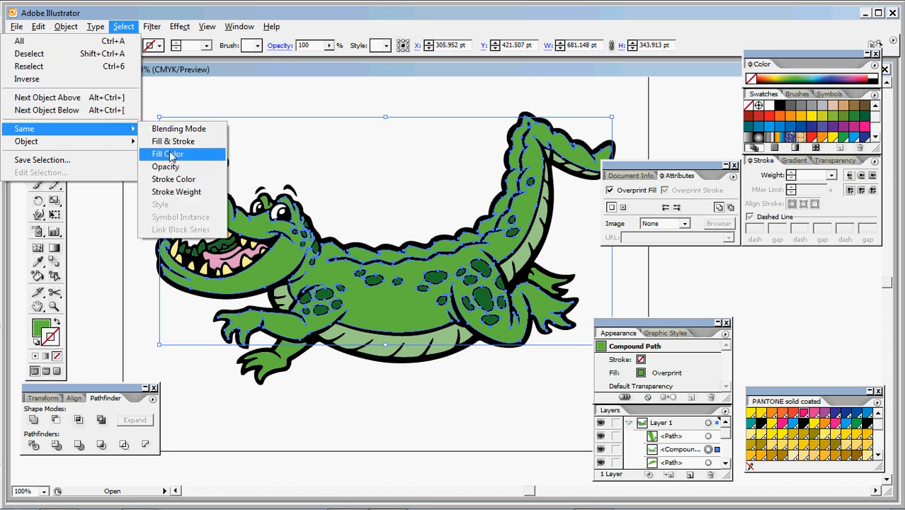
{"action": "left_click", "coordinate": [170, 154]}
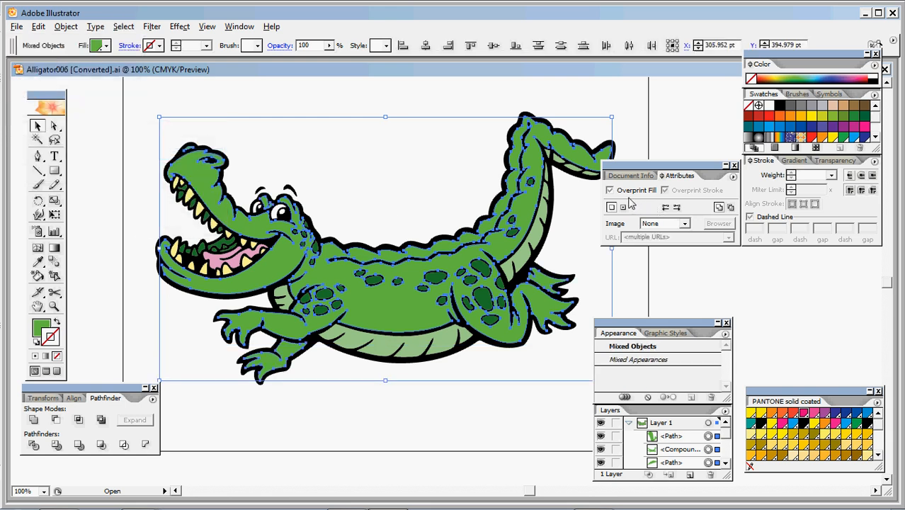
{"action": "left_click", "coordinate": [610, 191]}
{"action": "left_click", "coordinate": [325, 156]}
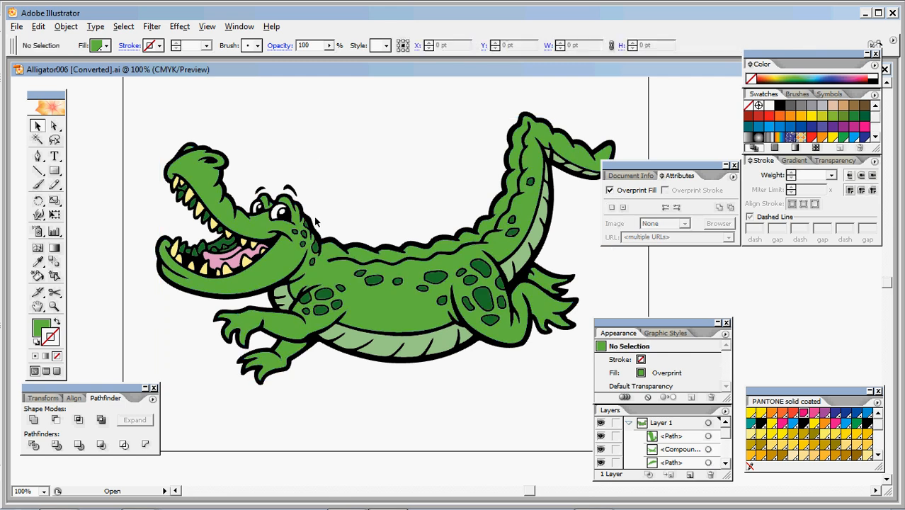
Select all dark green spot fills via Same > Fill Color and set them to Overprint Fill.
{"action": "left_click", "coordinate": [318, 246]}
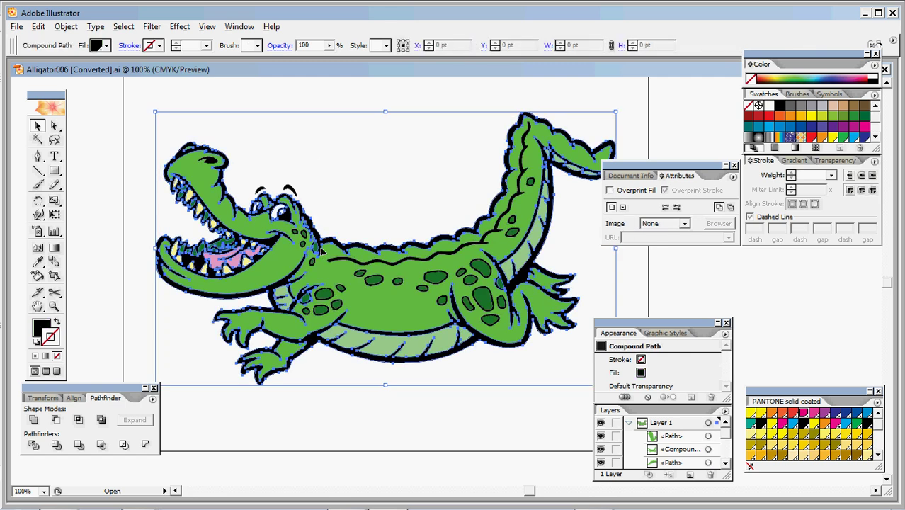
{"action": "left_click", "coordinate": [381, 228]}
{"action": "left_click", "coordinate": [372, 280]}
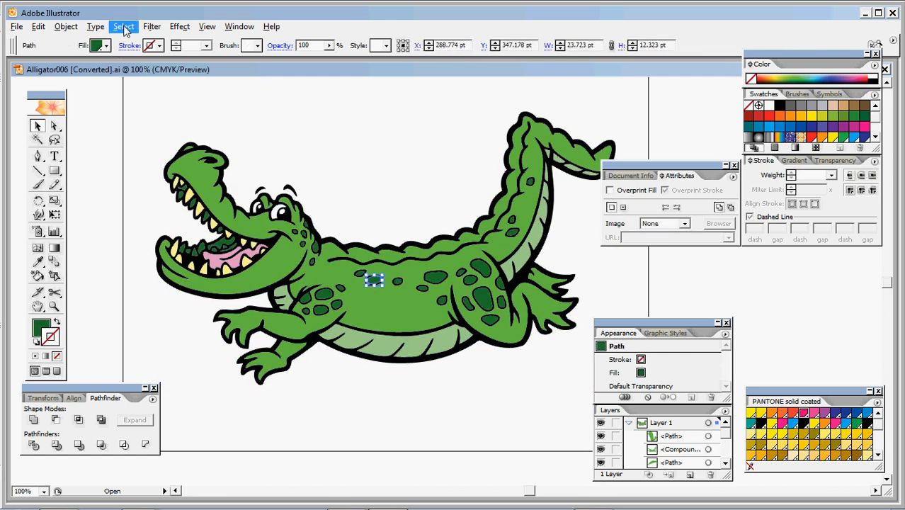
{"action": "left_click", "coordinate": [96, 27]}
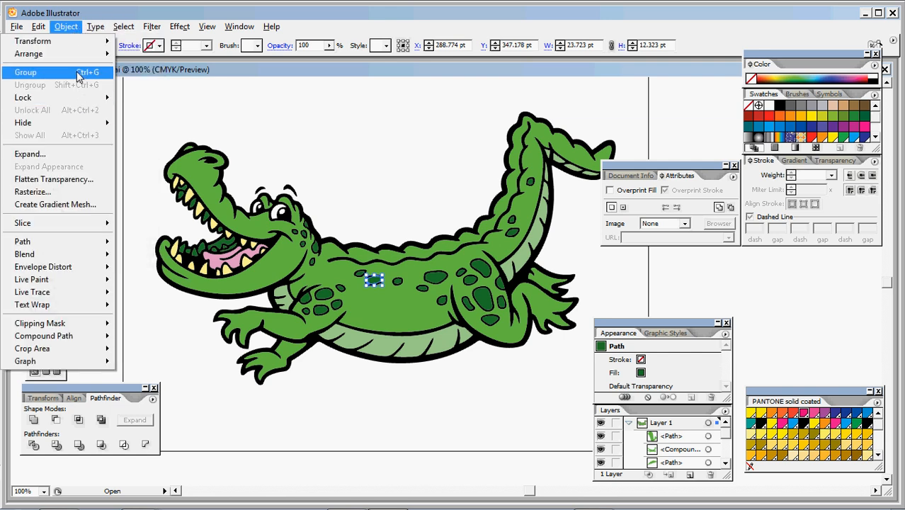
{"action": "mouse_move", "coordinate": [71, 128]}
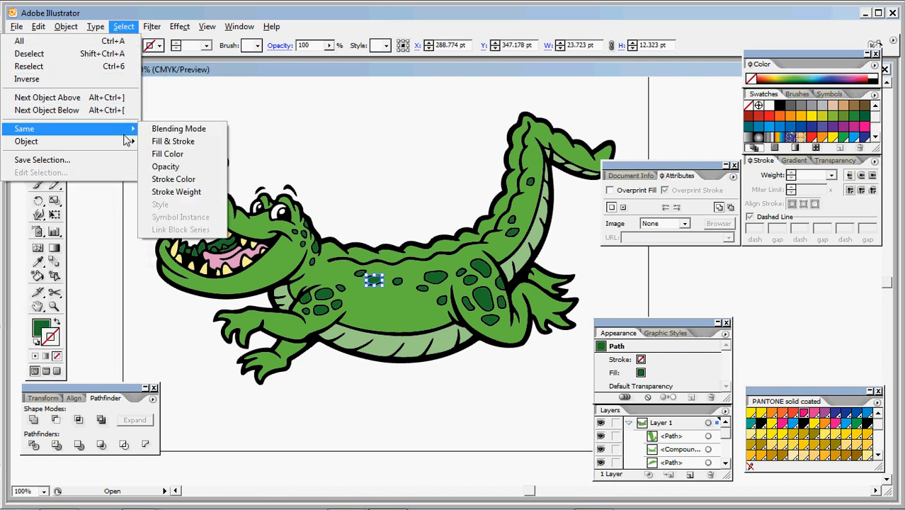
{"action": "left_click", "coordinate": [168, 154]}
{"action": "left_click", "coordinate": [609, 190]}
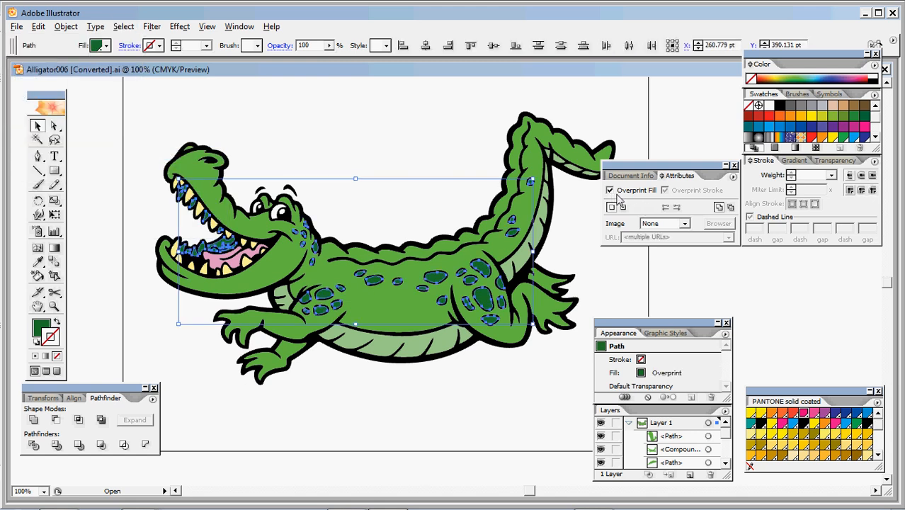
{"action": "left_click", "coordinate": [315, 105]}
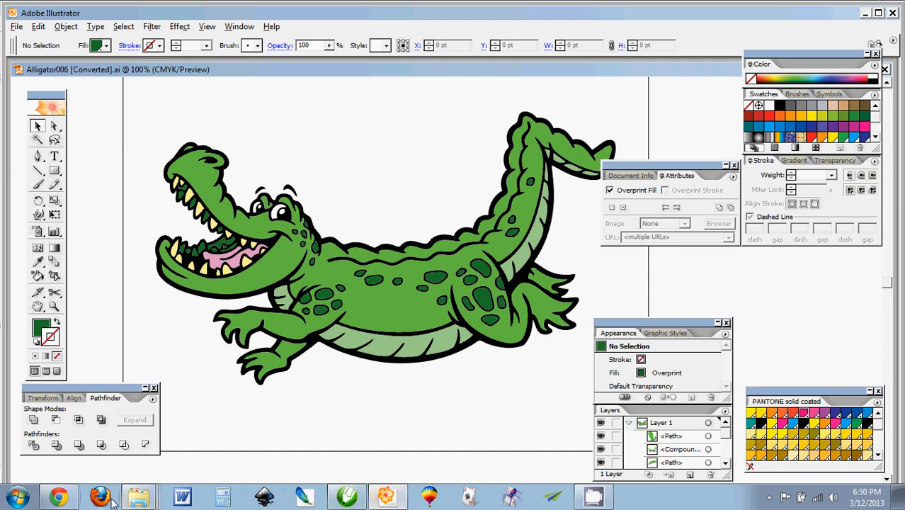
Bring the Freelance Fridge website to the front in Chrome.
{"action": "left_click", "coordinate": [59, 497]}
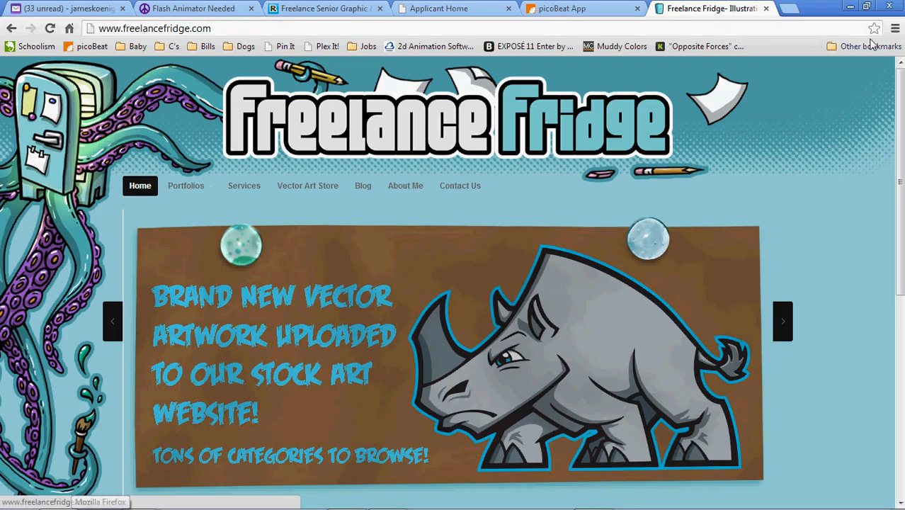